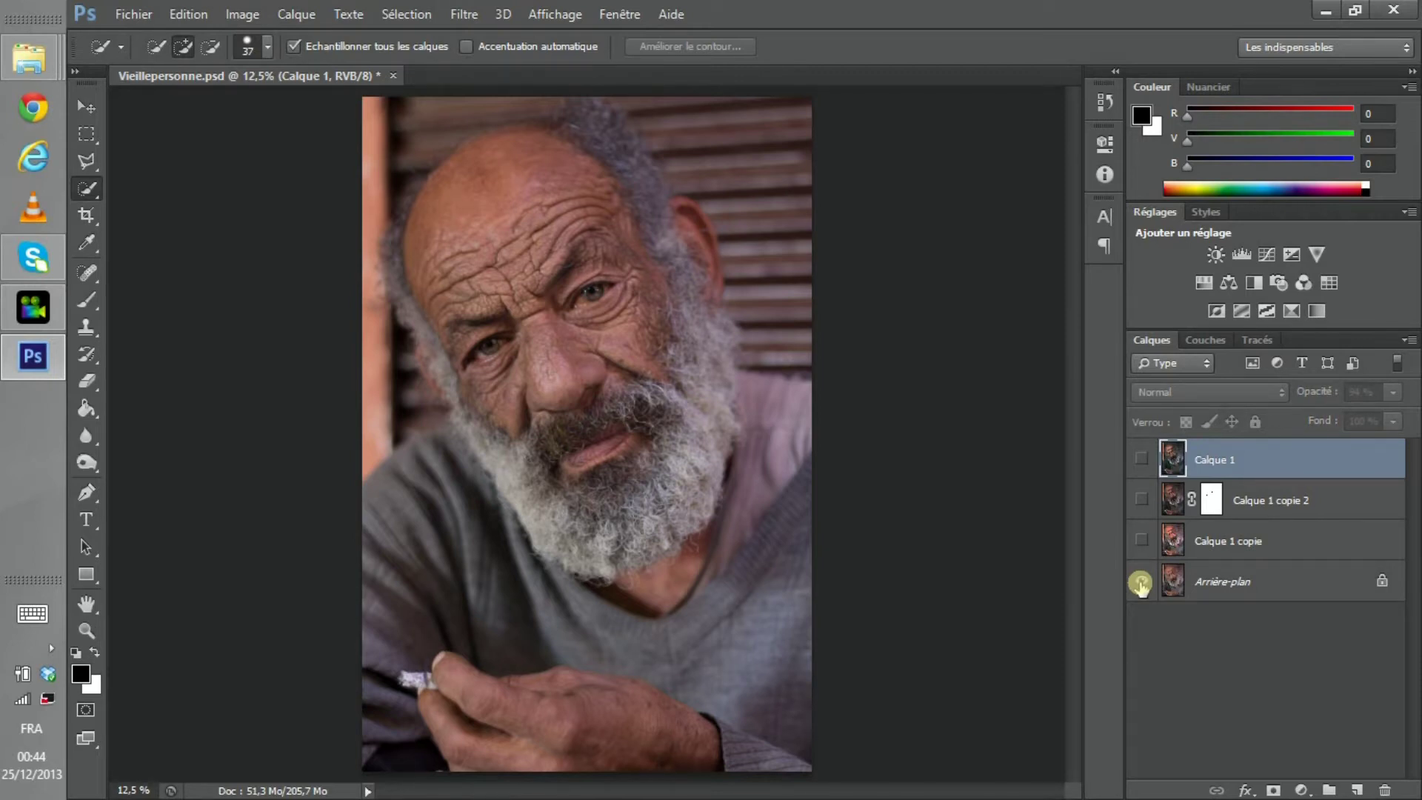
# Compare the original Arrière-plan layer with the finished portrait by hiding and showing the layers above it.
pyautogui.keyDown('alt'); pyautogui.click(1141, 584); pyautogui.keyUp('alt')
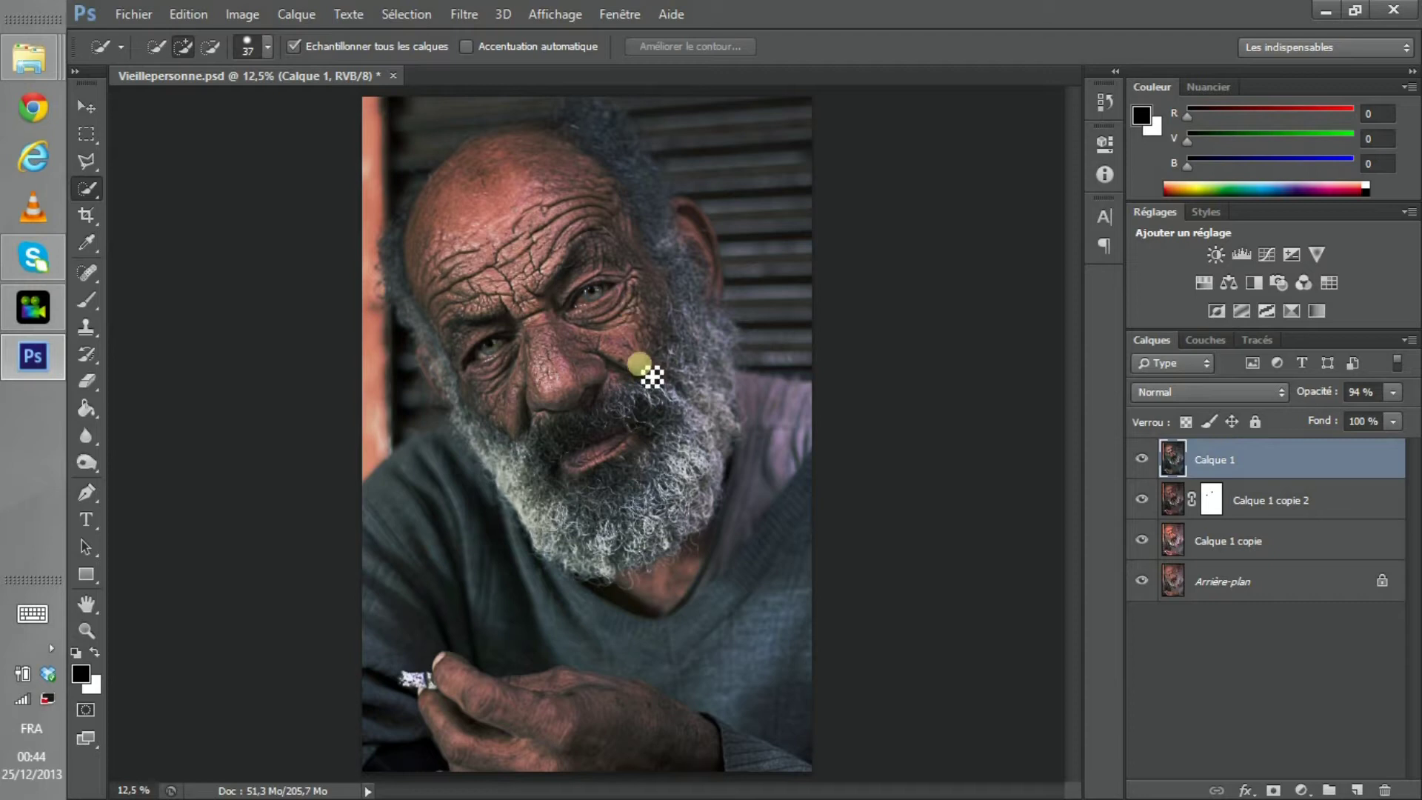
pyautogui.keyDown('alt'); pyautogui.click(1142, 580); pyautogui.keyUp('alt')
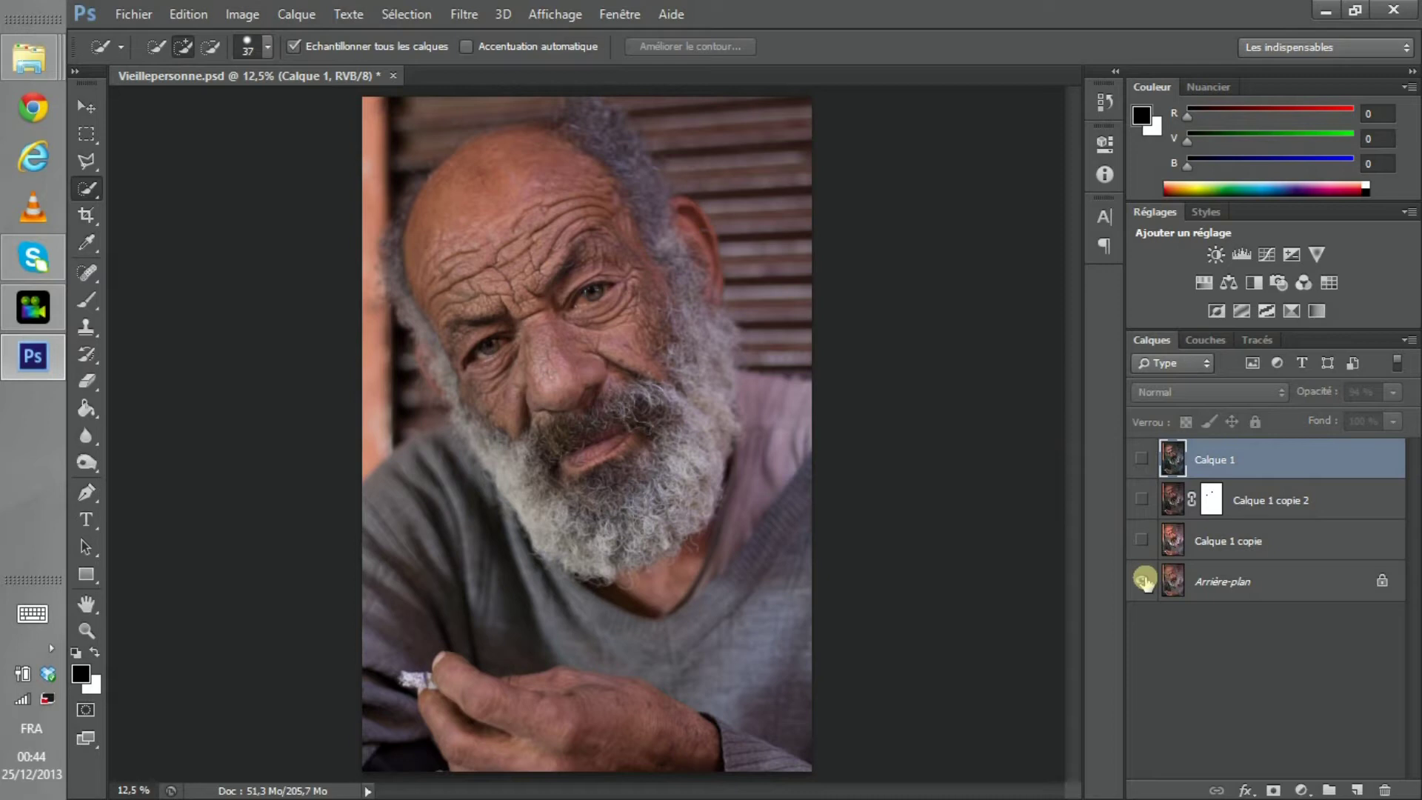
pyautogui.keyDown('alt'); pyautogui.click(1144, 580); pyautogui.keyUp('alt')
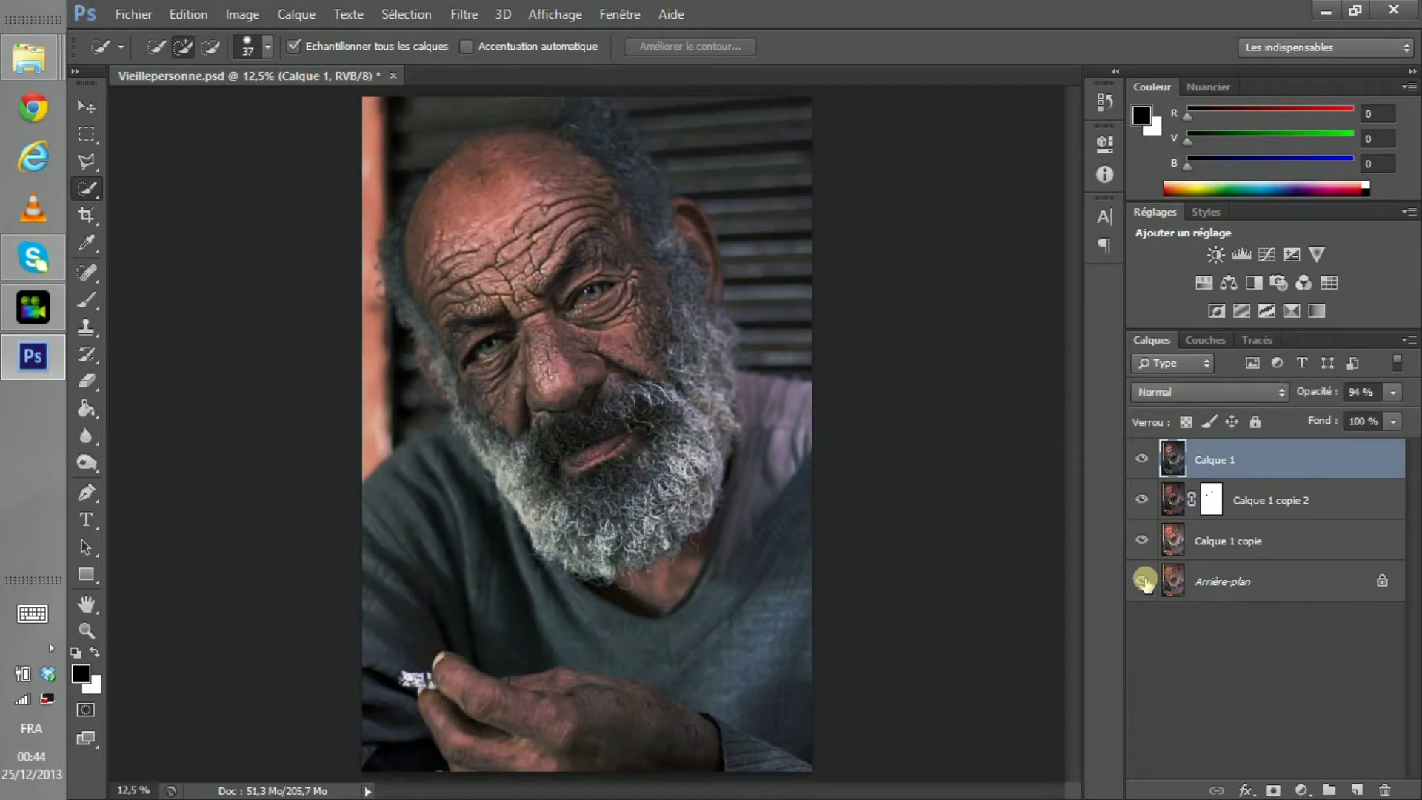
# Delete the three retouching layers above Arrière-plan, then duplicate the background layer.
pyautogui.keyDown('shift'); pyautogui.click(1225, 554); pyautogui.keyUp('shift')
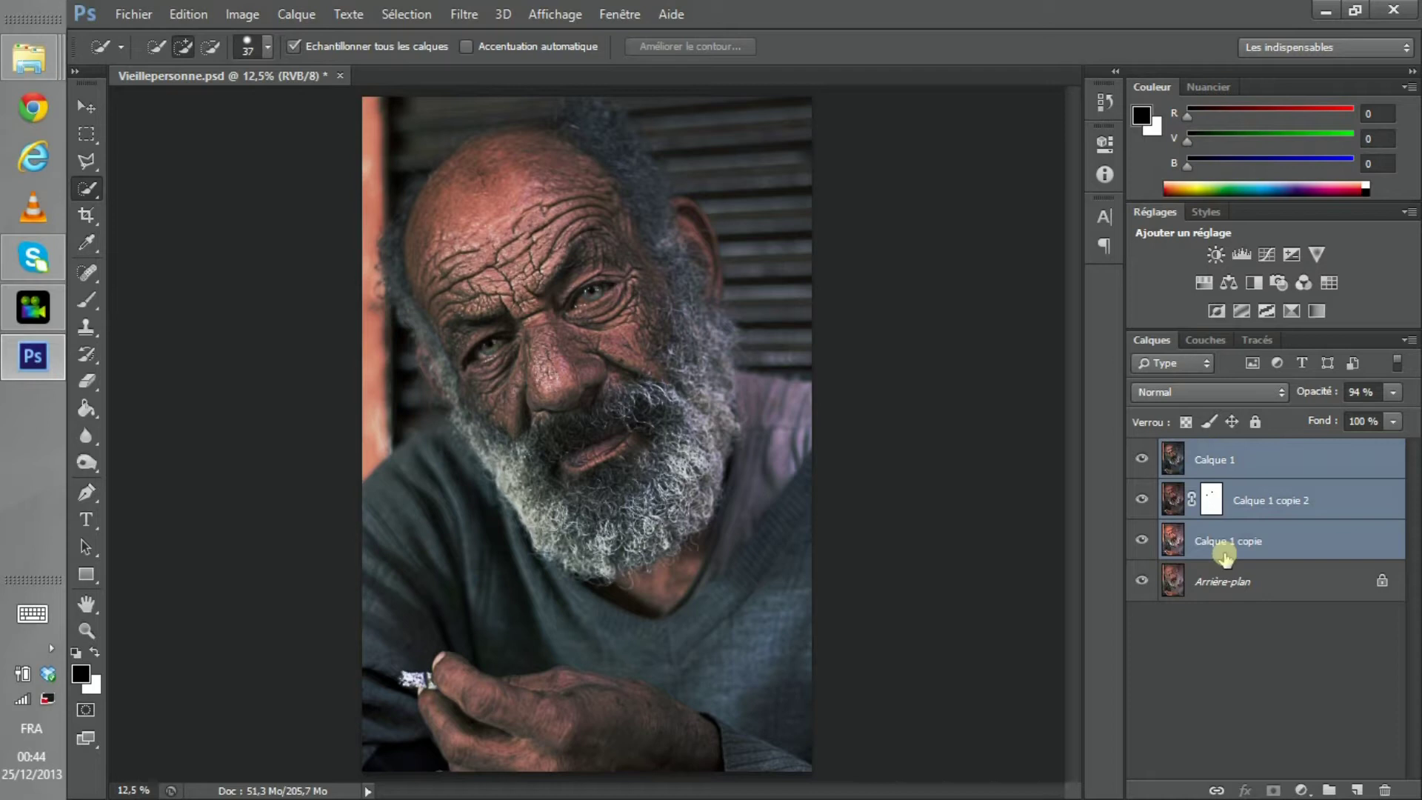
pyautogui.press('Delete')
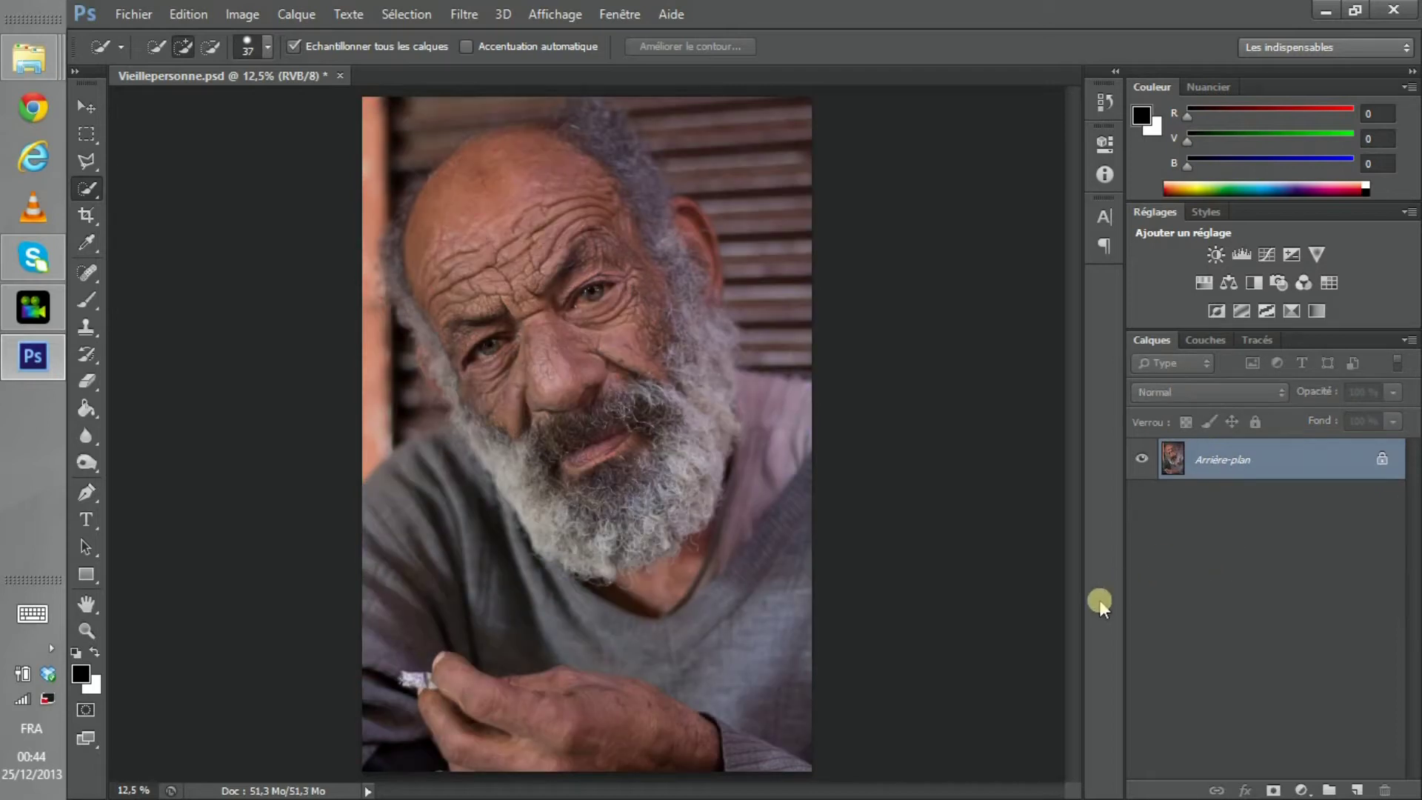
pyautogui.hotkey('ctrl', 'j')
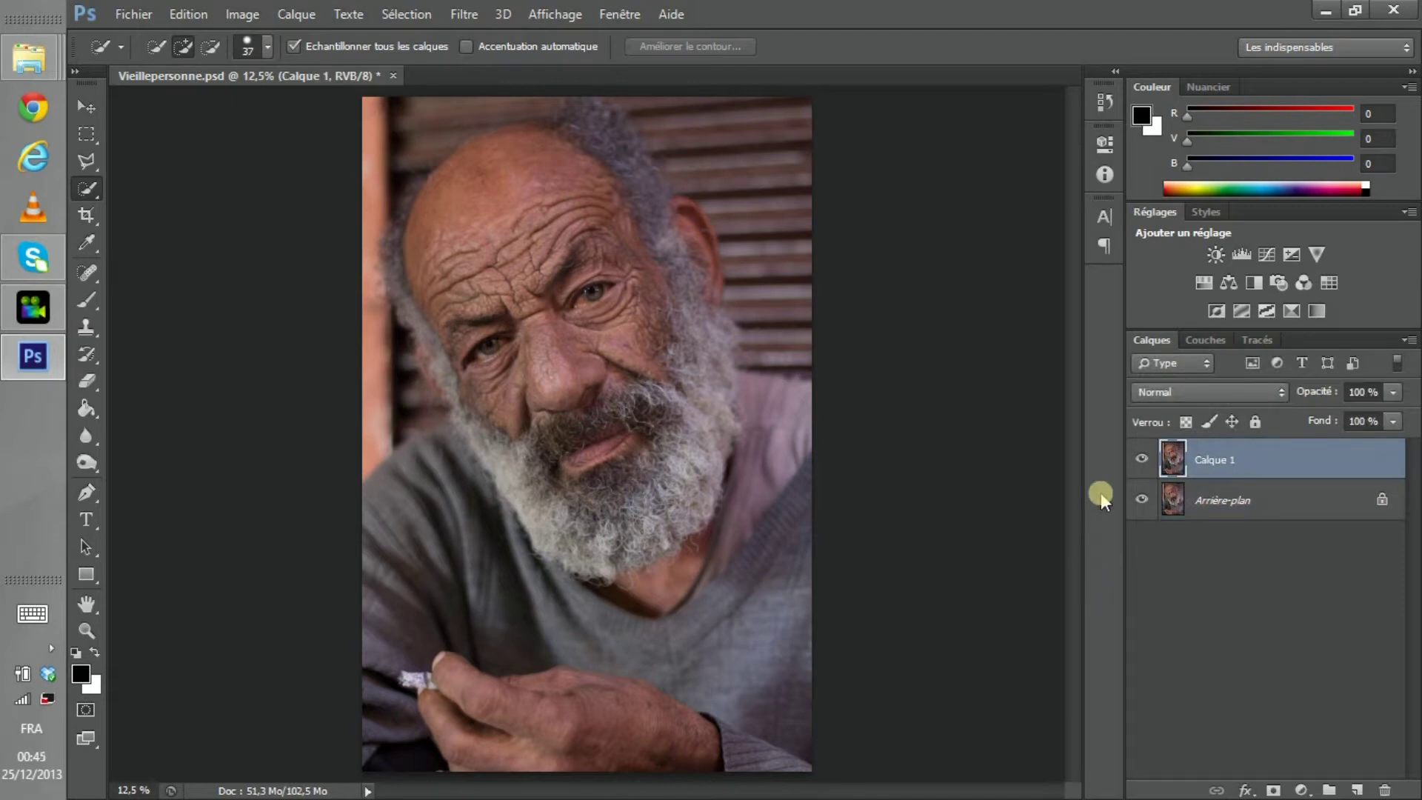
pyautogui.click(242, 14)
pyautogui.moveTo(270, 67)
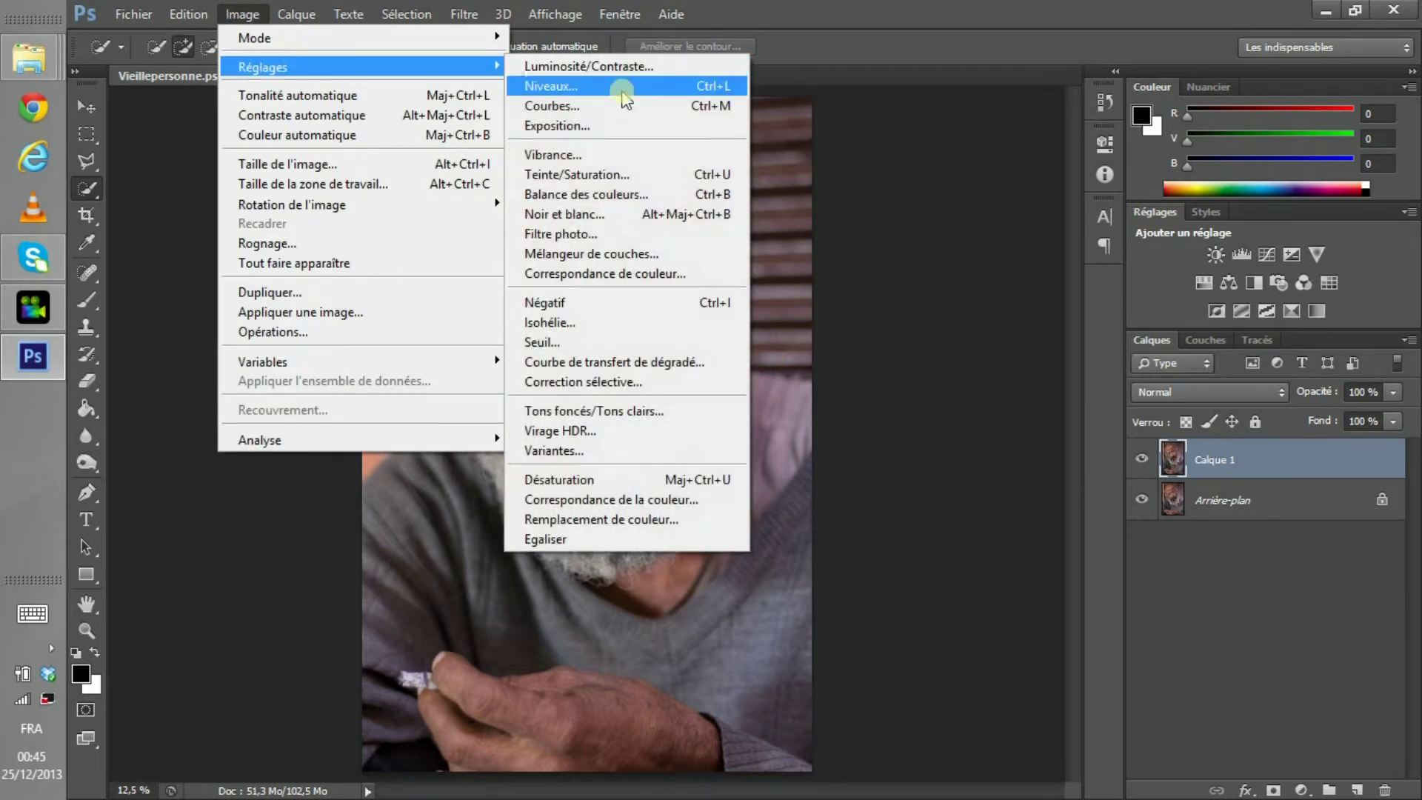
pyautogui.click(957, 140)
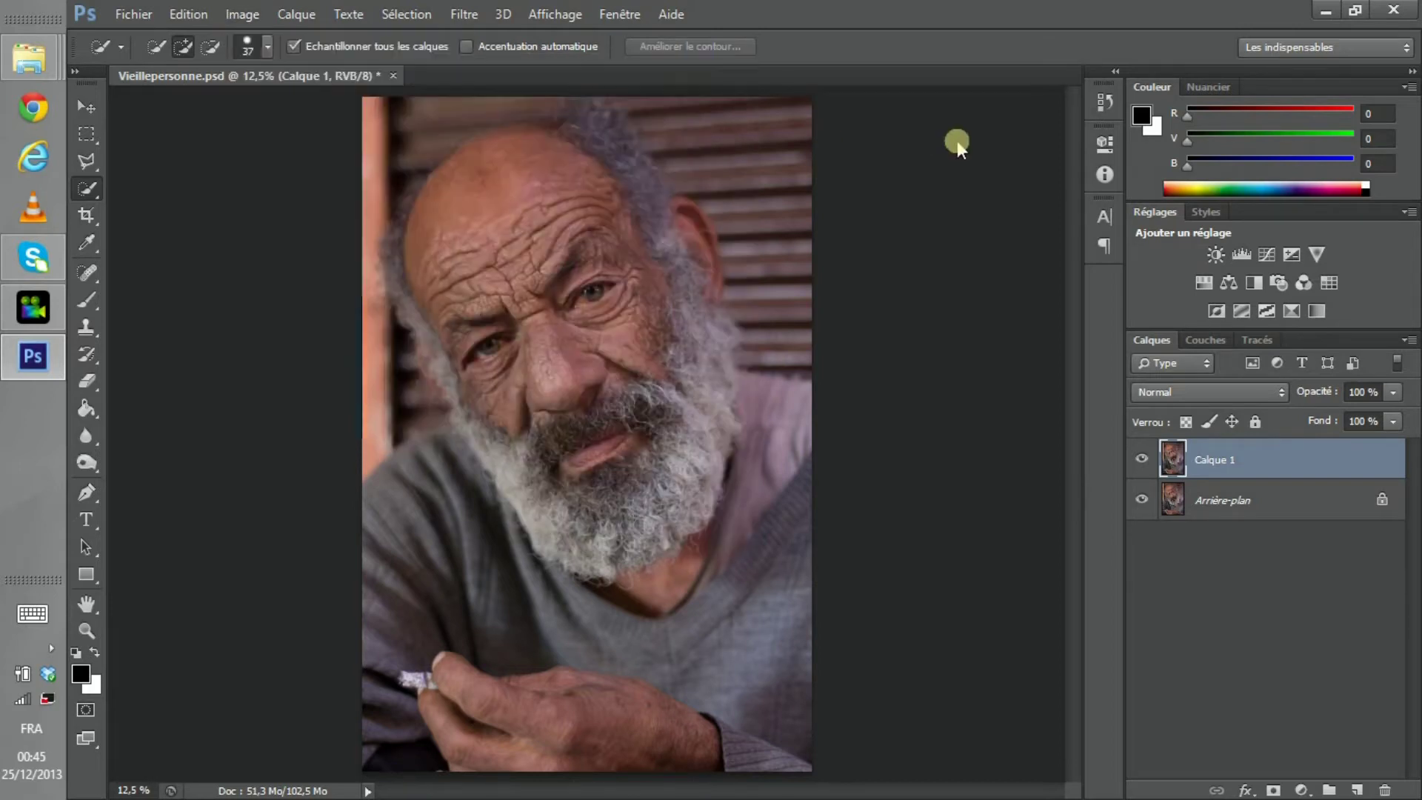
# Apply a three-point contrast curve to Calque 1, darkening shadows and midtones and raising highlights from 181 to 203, and duplicate the layer.
pyautogui.hotkey('ctrl', 'm')
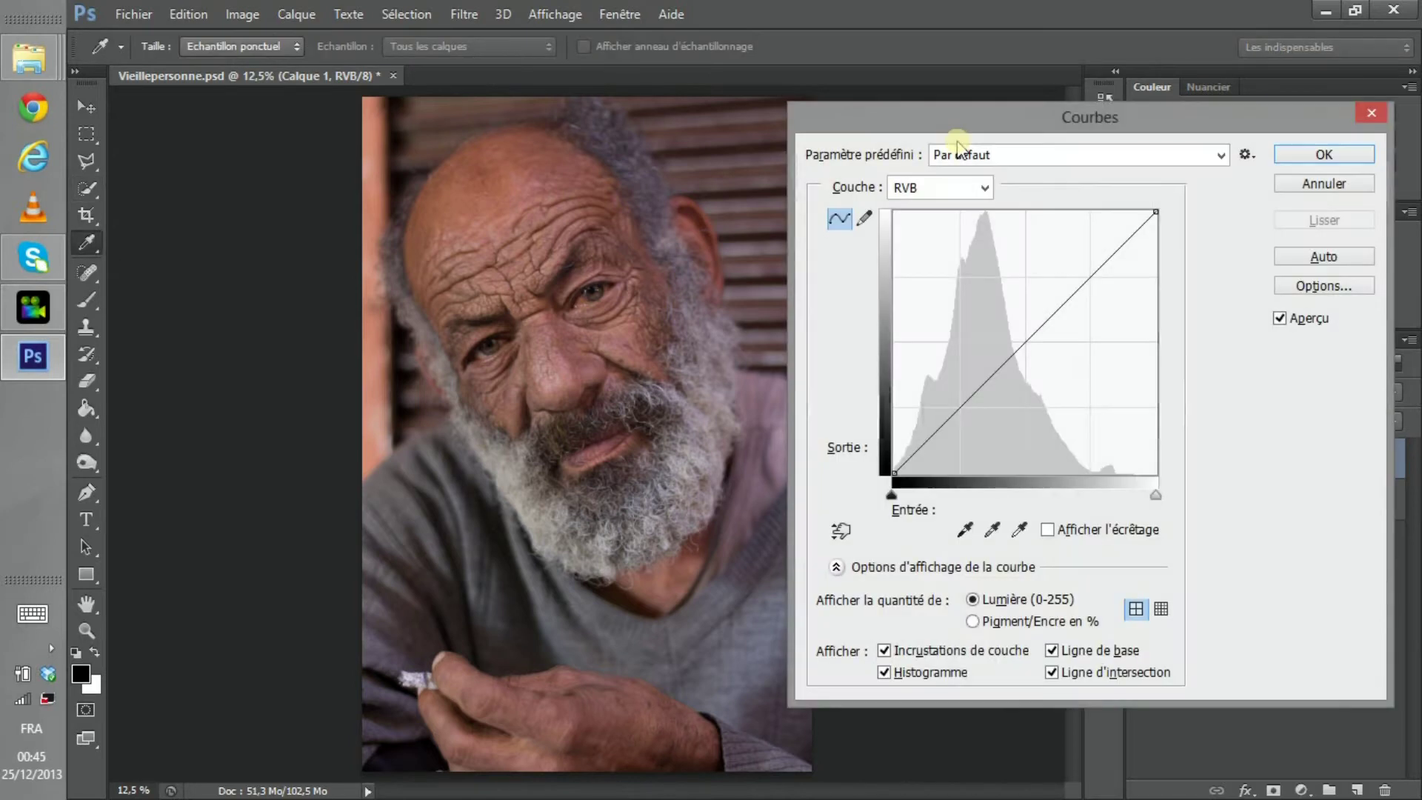
pyautogui.click(955, 412)
pyautogui.click(1033, 341)
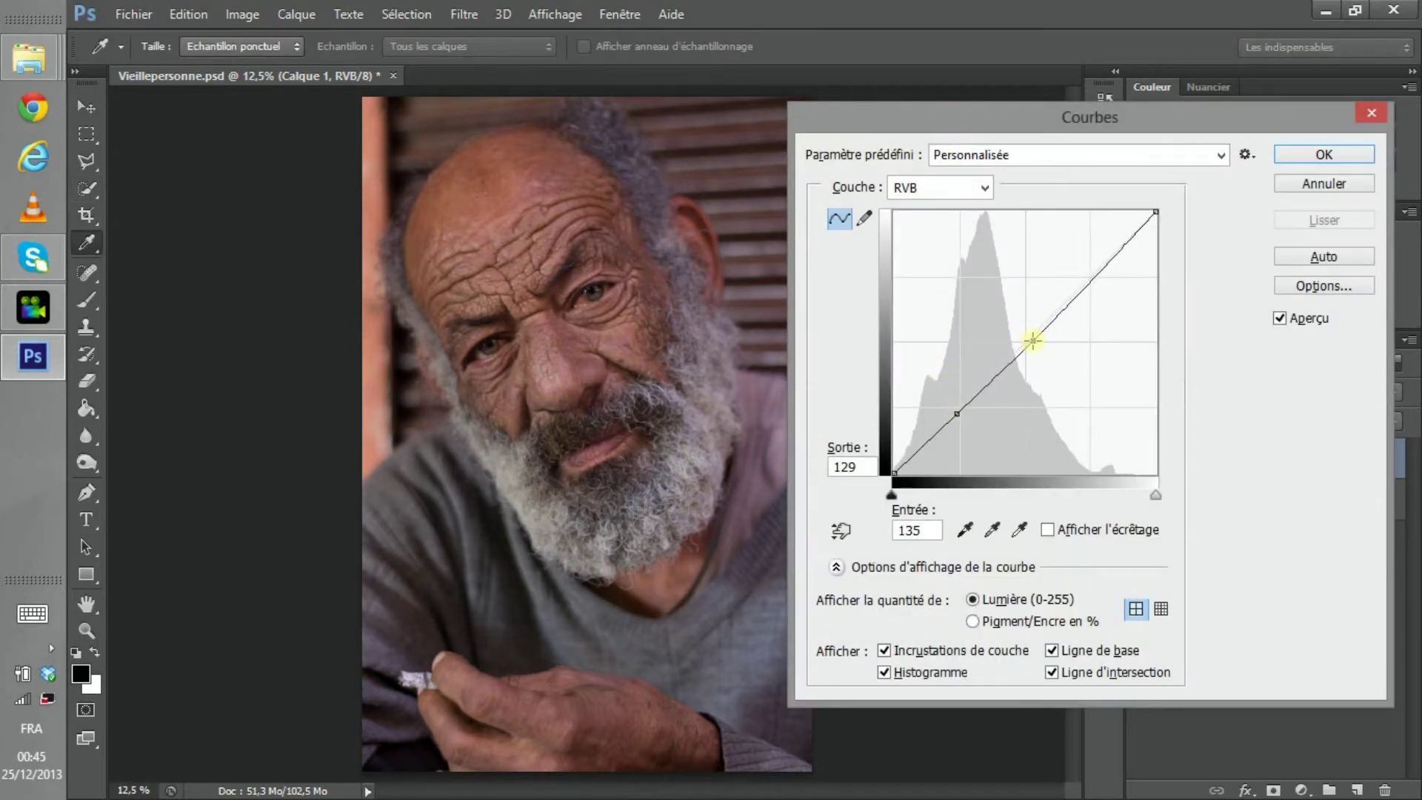
pyautogui.click(1089, 280)
pyautogui.moveTo(951, 412); pyautogui.dragTo(968, 435)
pyautogui.moveTo(1032, 340); pyautogui.dragTo(1039, 351)
pyautogui.moveTo(1089, 280); pyautogui.dragTo(1080, 263)
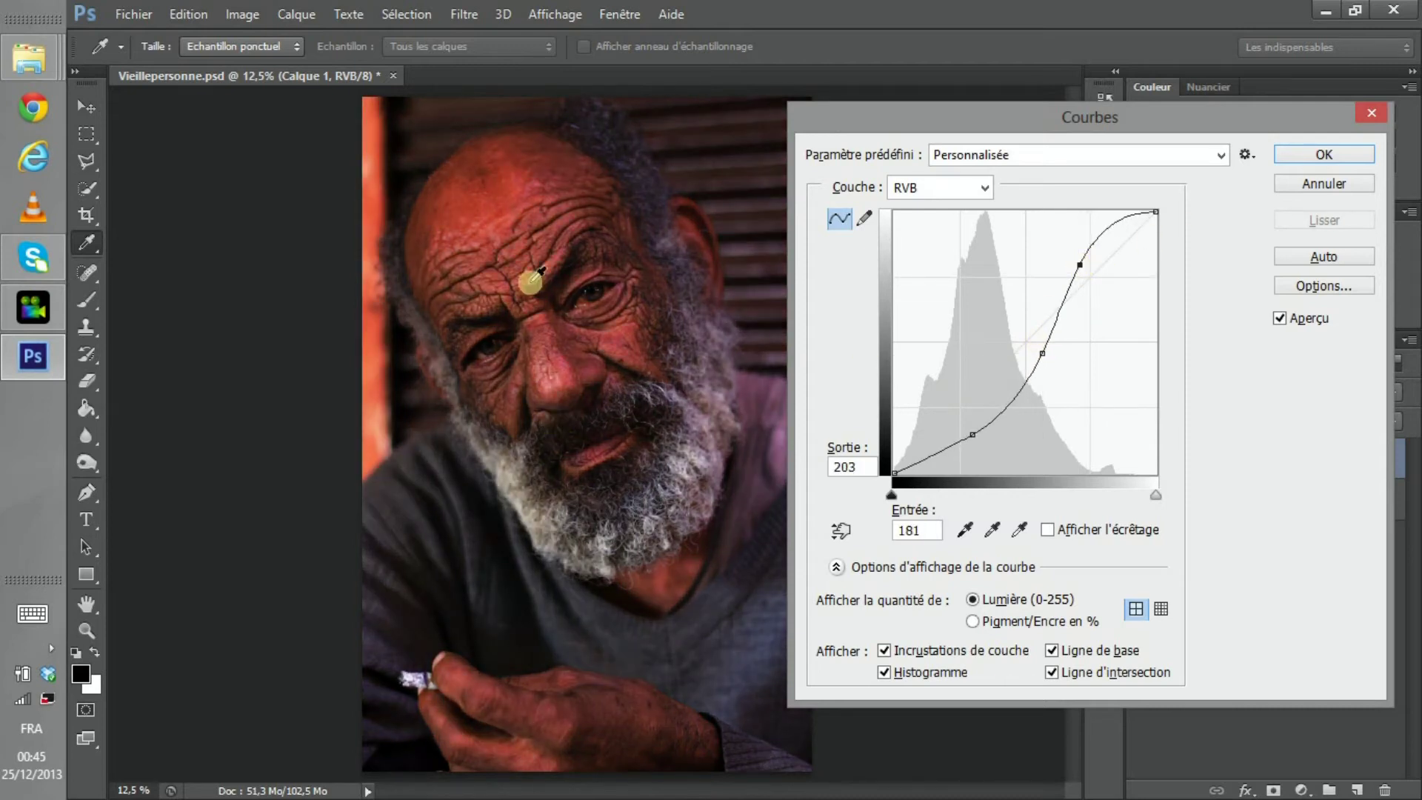
pyautogui.click(1311, 155)
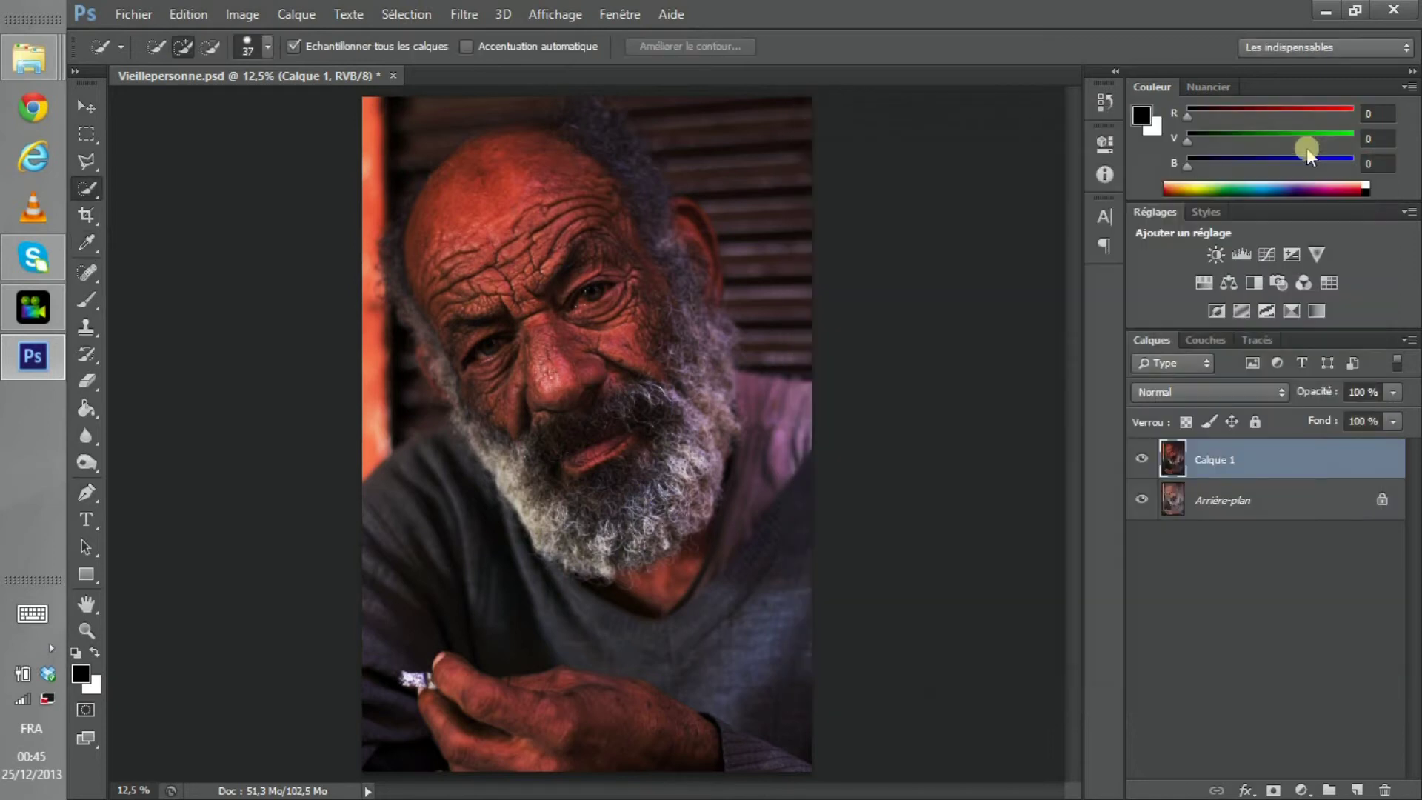
pyautogui.hotkey('ctrl', 'j')
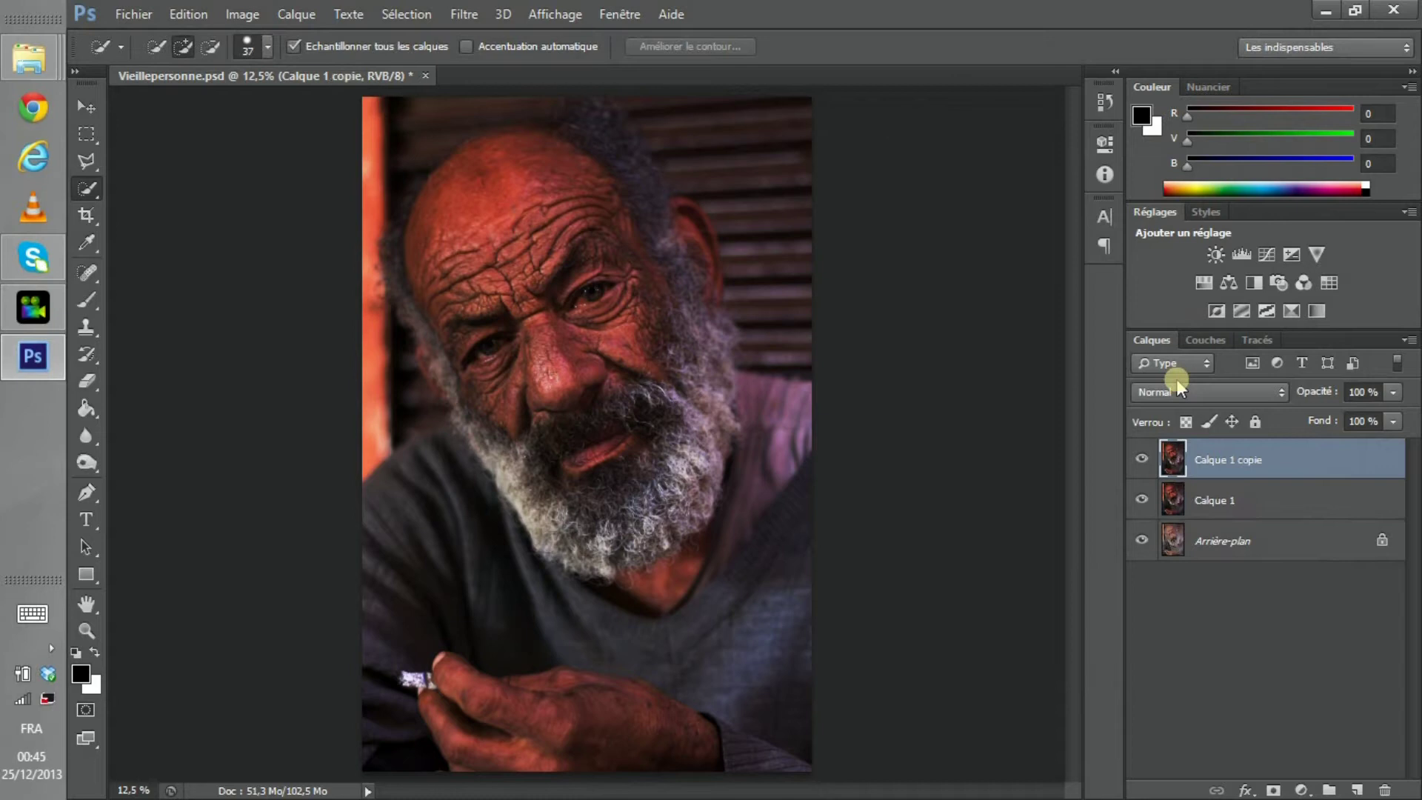
# Compare the original background with the curve-adjusted portrait by toggling the visibility of the layers above it.
pyautogui.keyDown('alt'); pyautogui.click(1141, 542); pyautogui.keyUp('alt')
pyautogui.keyDown('alt'); pyautogui.click(1141, 543); pyautogui.keyUp('alt')
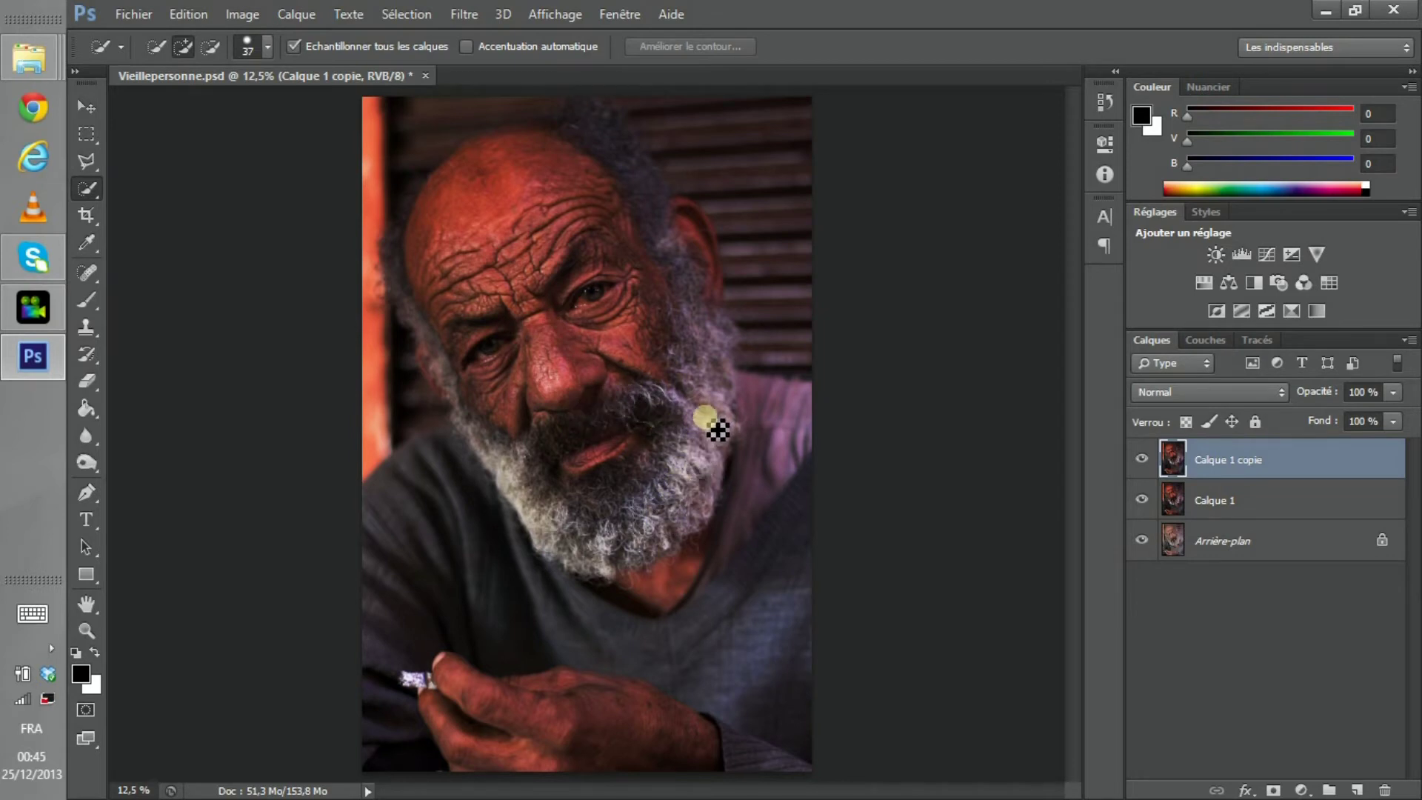
pyautogui.keyDown('alt'); pyautogui.click(1138, 541); pyautogui.keyUp('alt')
pyautogui.keyDown('alt'); pyautogui.click(1138, 542); pyautogui.keyUp('alt')
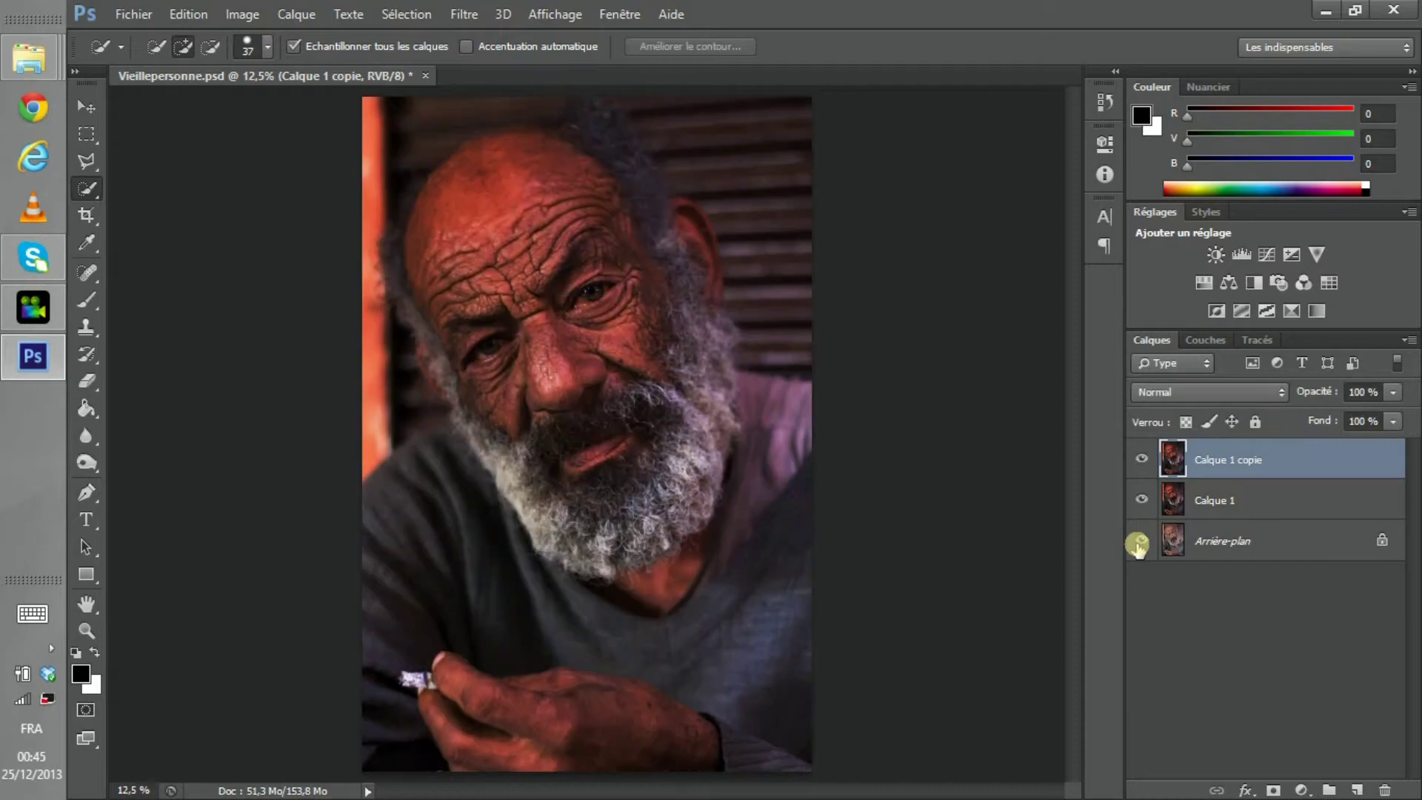
pyautogui.keyDown('alt'); pyautogui.click(1138, 541); pyautogui.keyUp('alt')
pyautogui.keyDown('alt'); pyautogui.click(1138, 541); pyautogui.keyUp('alt')
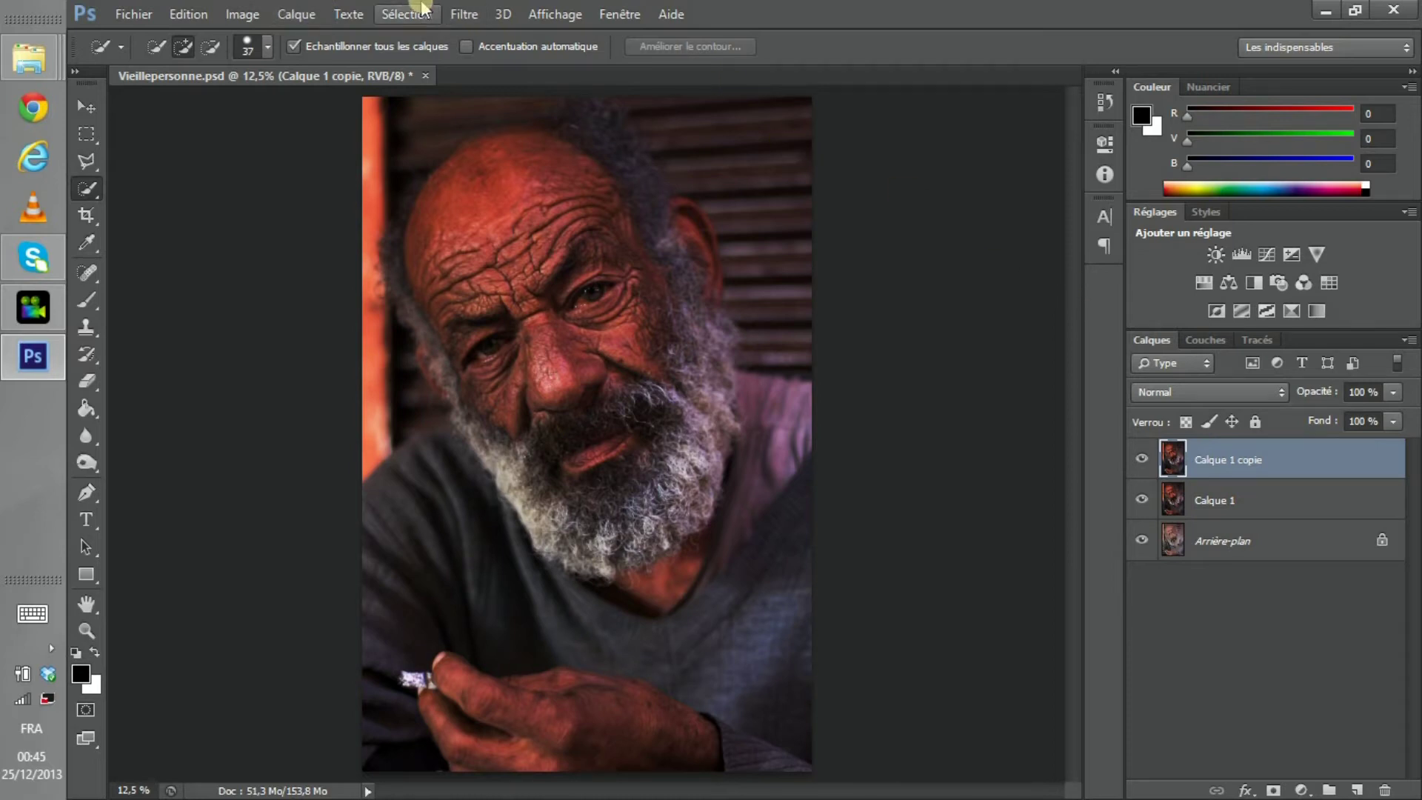
# Apply a Passe-haut filter with a 14,0 pixel radius to Calque 1 copie and set its blend mode to Incrustation.
pyautogui.click(464, 14)
pyautogui.moveTo(675, 347)
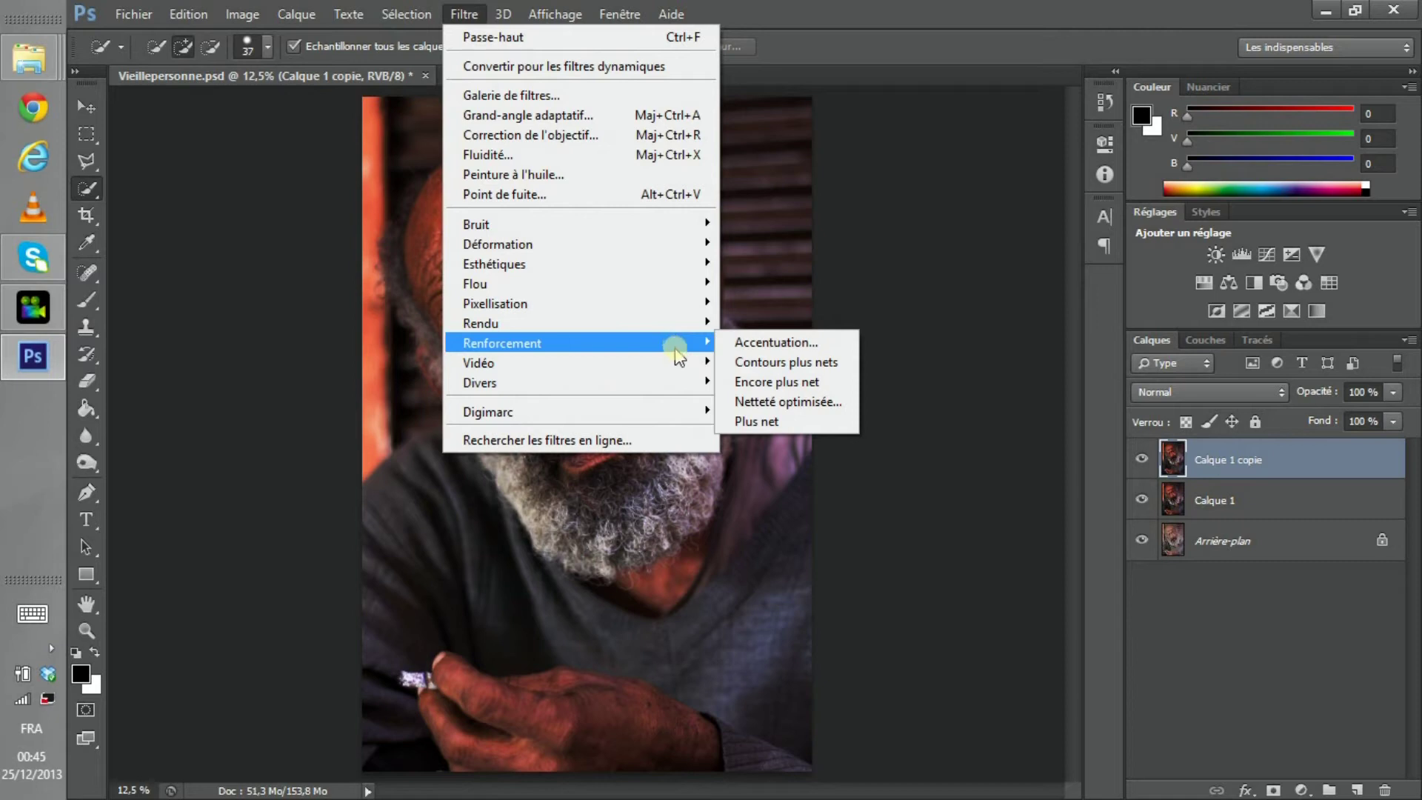
pyautogui.moveTo(680, 373)
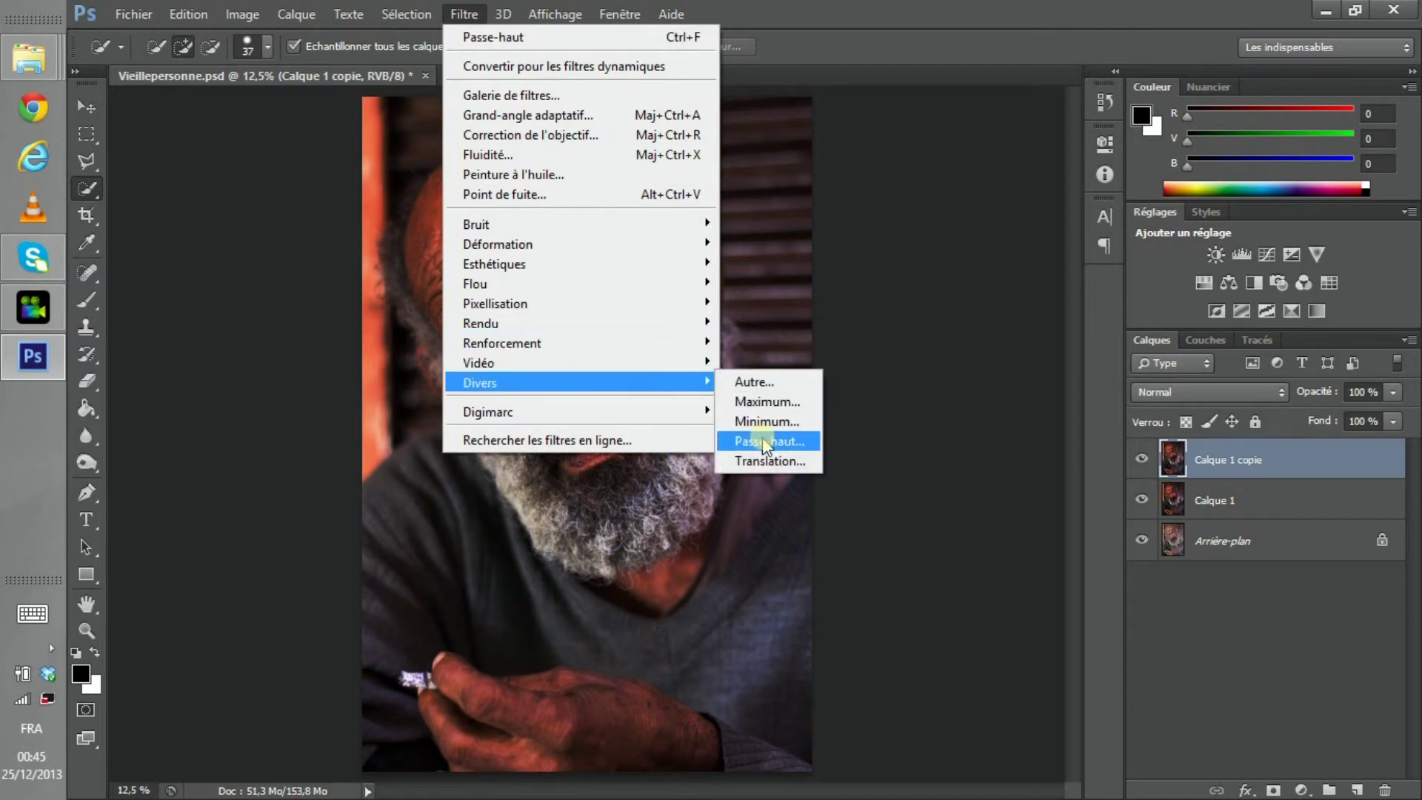
pyautogui.click(764, 440)
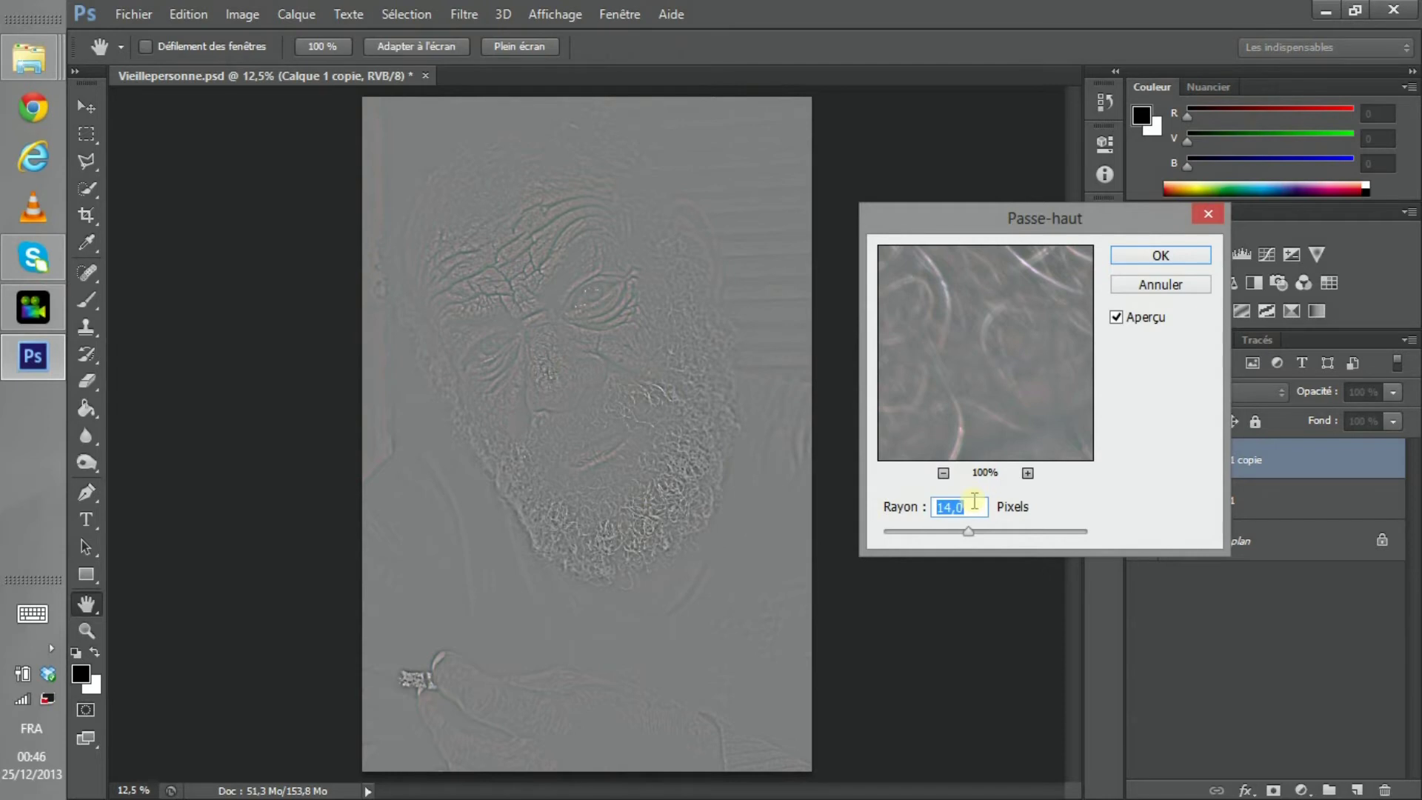
pyautogui.click(1147, 256)
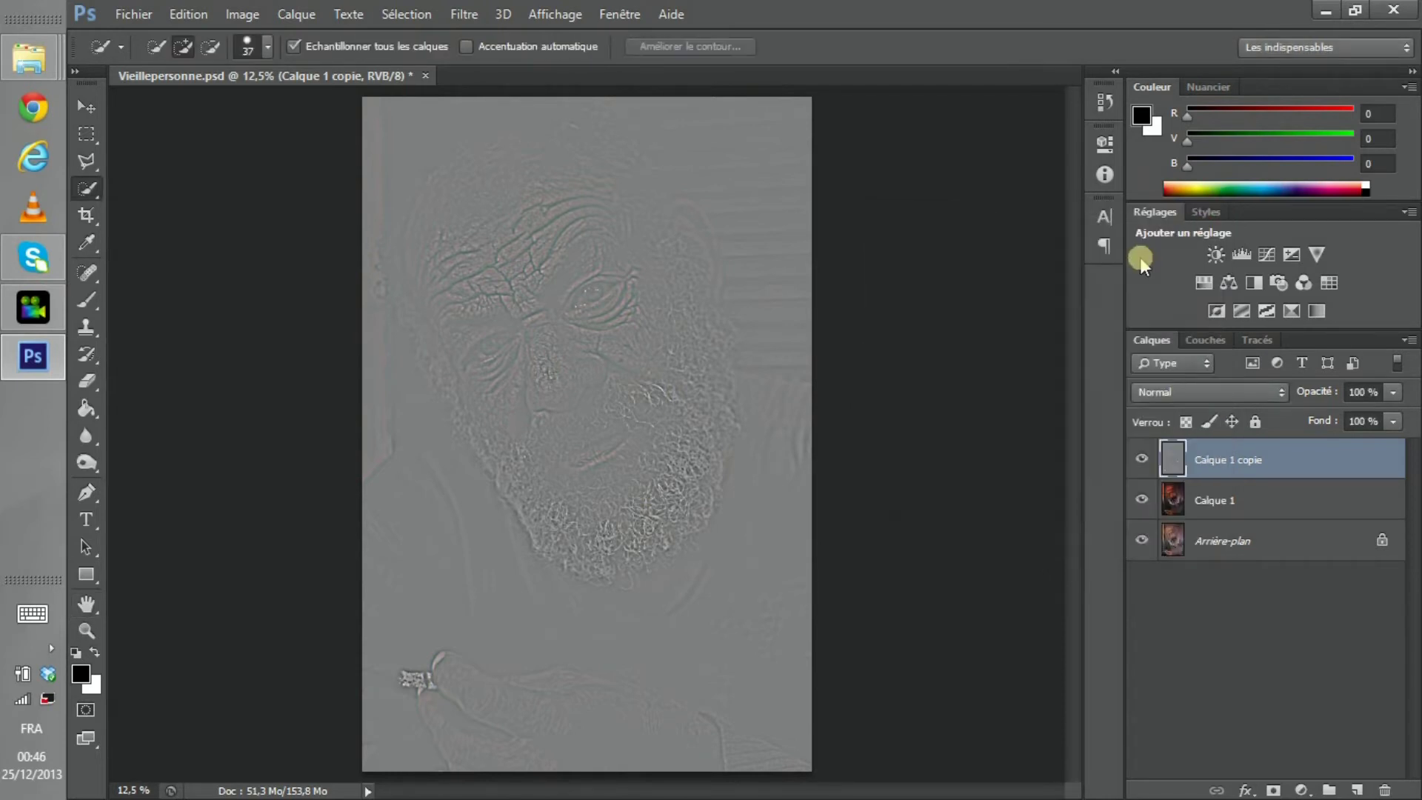
pyautogui.click(1162, 393)
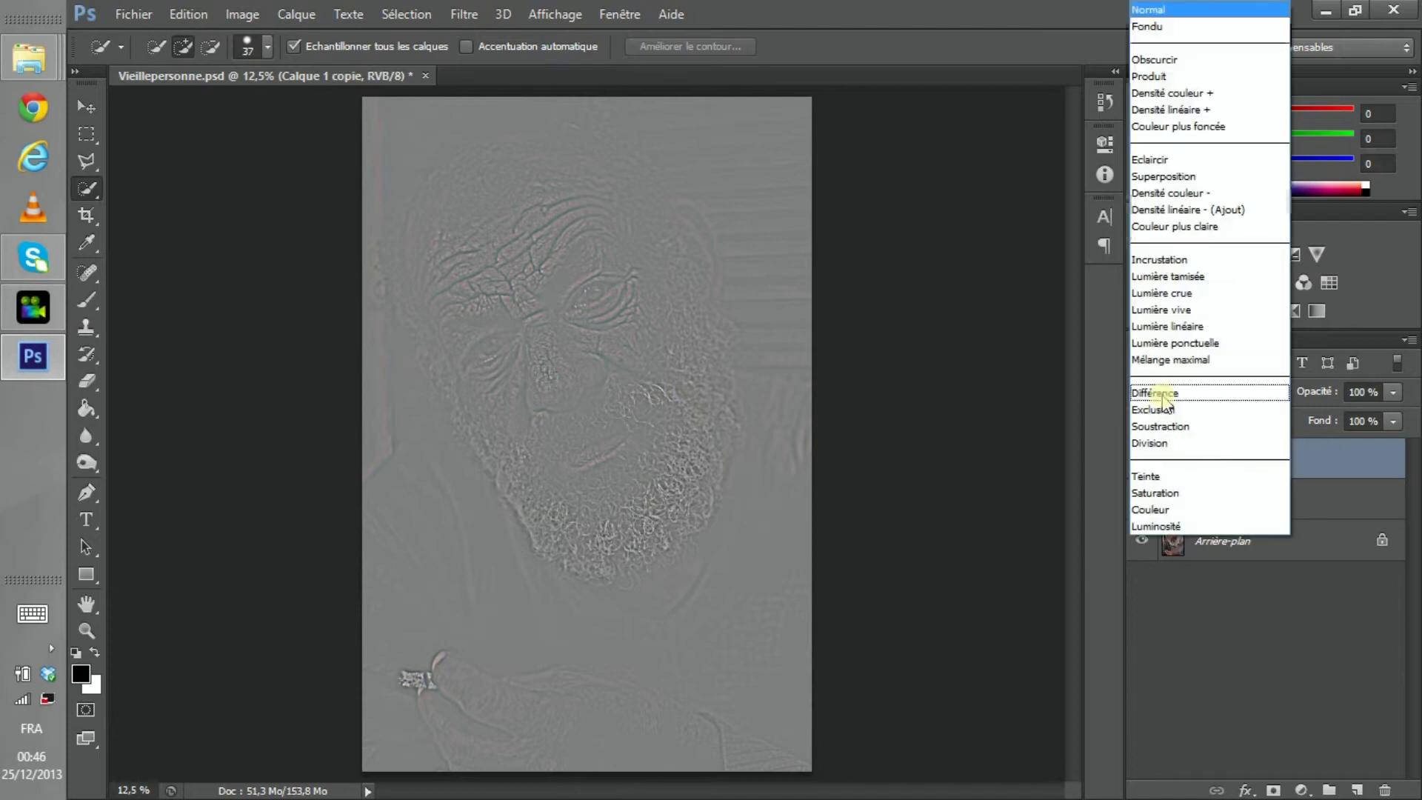
pyautogui.click(1160, 261)
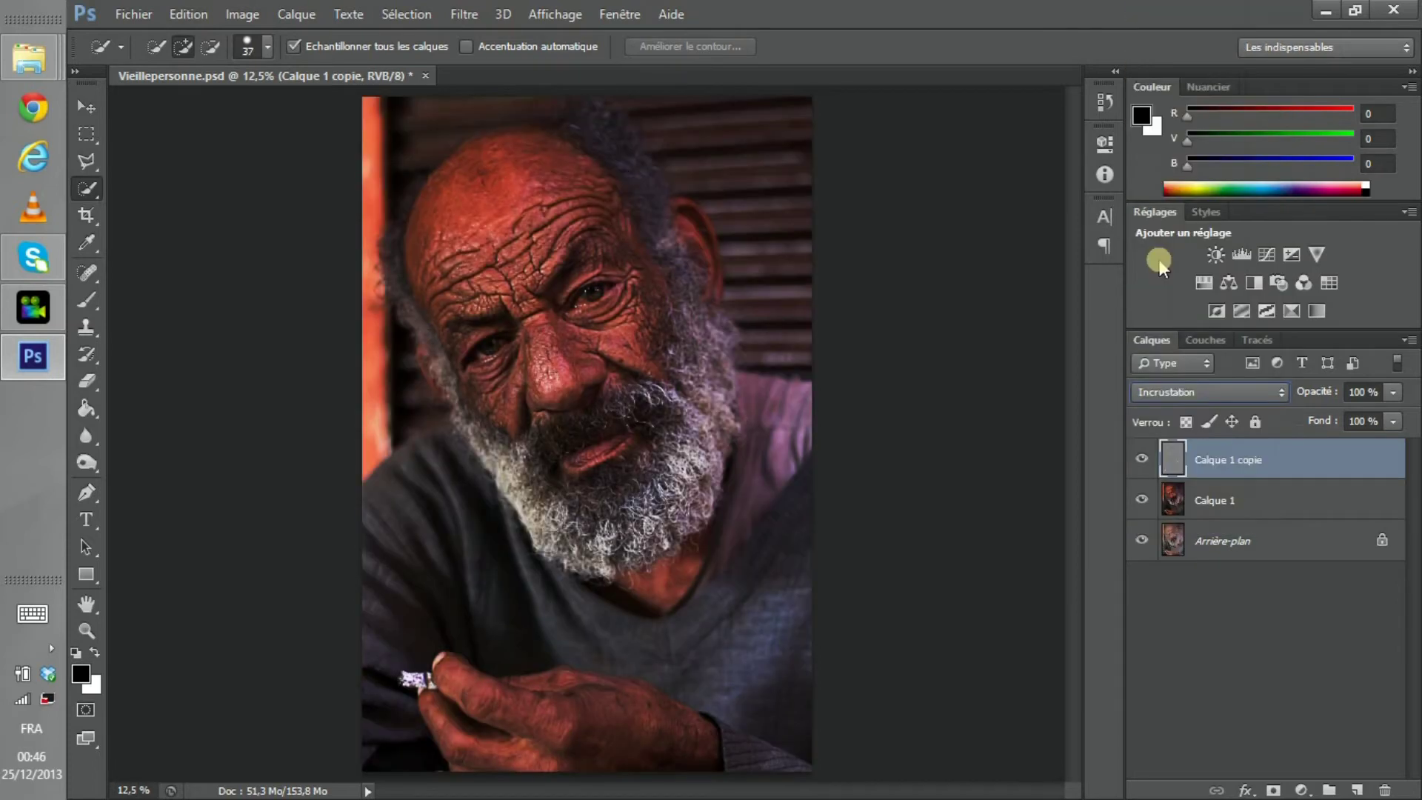
# Check the sharpening effect by toggling Calque 1 copie and examining the face and beard up close.
pyautogui.click(1140, 461)
pyautogui.click(1140, 460)
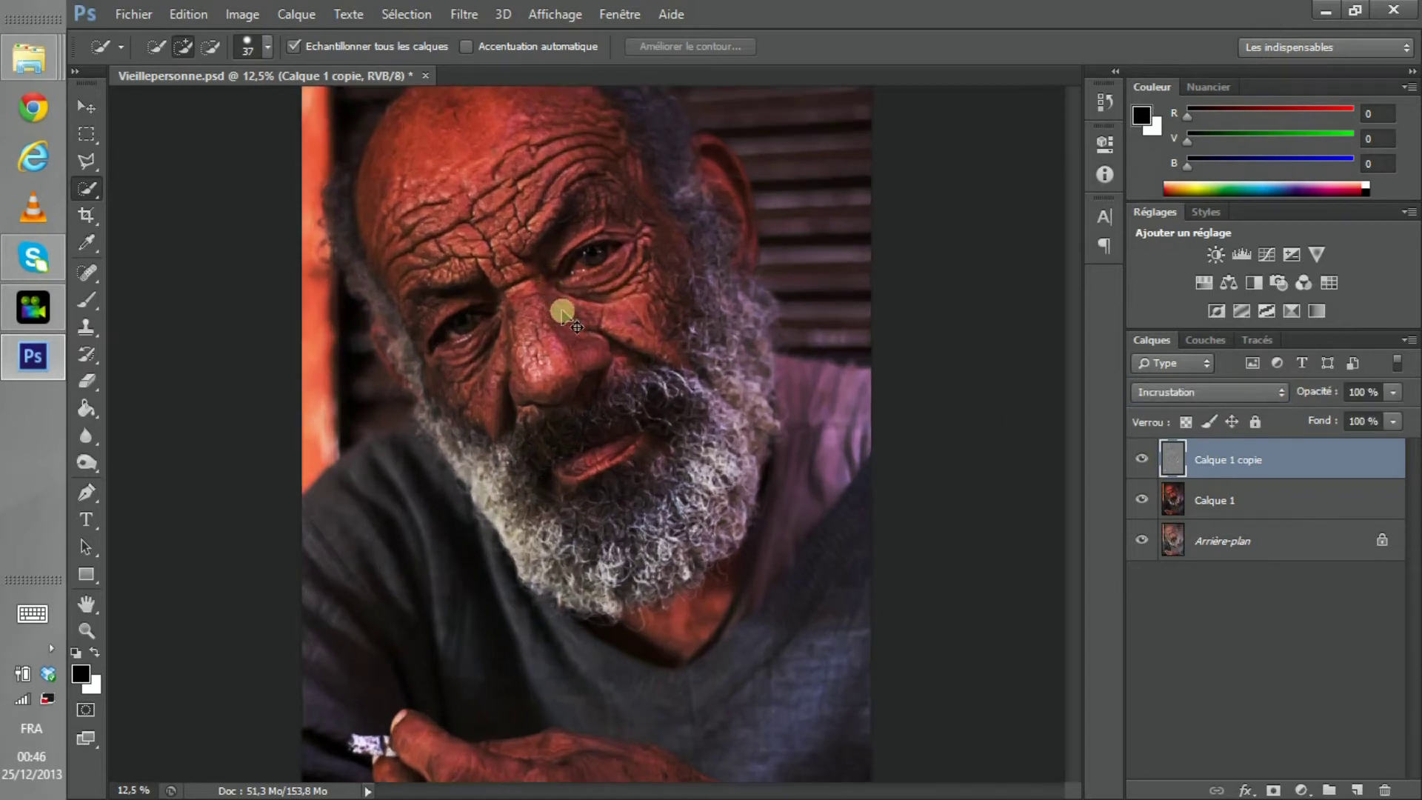
pyautogui.hotkey('ctrl', '+')
pyautogui.moveTo(565, 318); pyautogui.dragTo(576, 350)
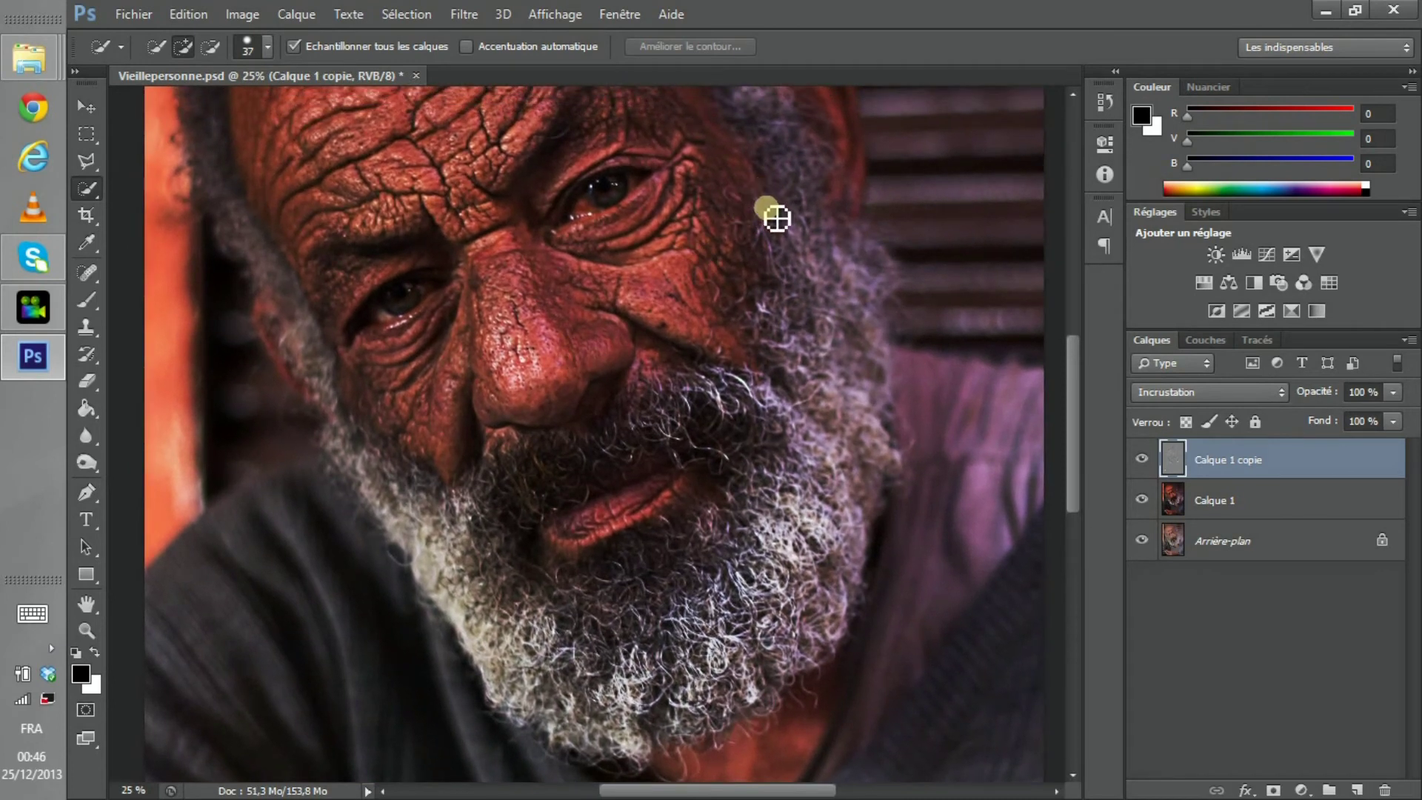
pyautogui.hotkey('ctrl', '0')
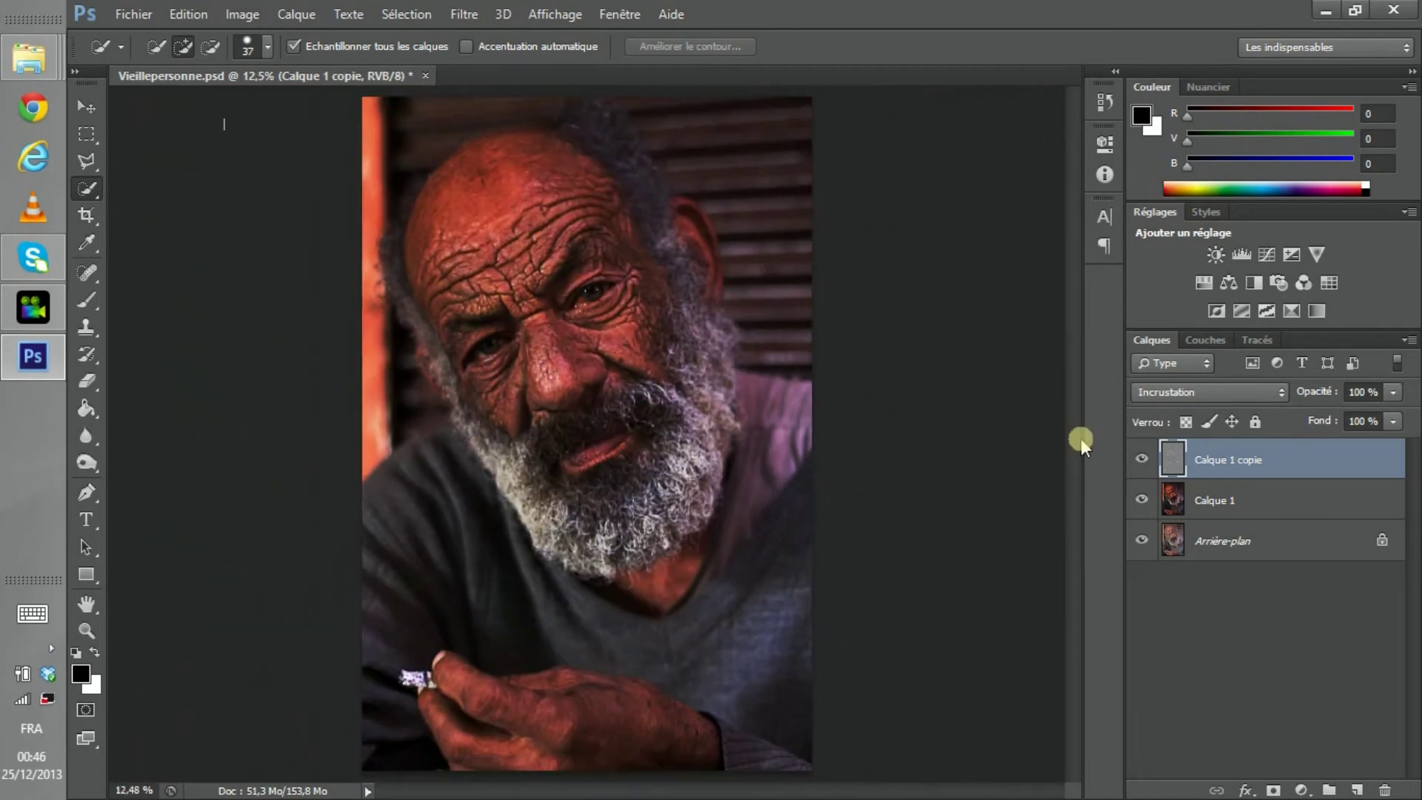
# Merge Calque 1 copie with Calque 1 and duplicate the merged layer.
pyautogui.keyDown('shift'); pyautogui.click(1293, 491); pyautogui.keyUp('shift')
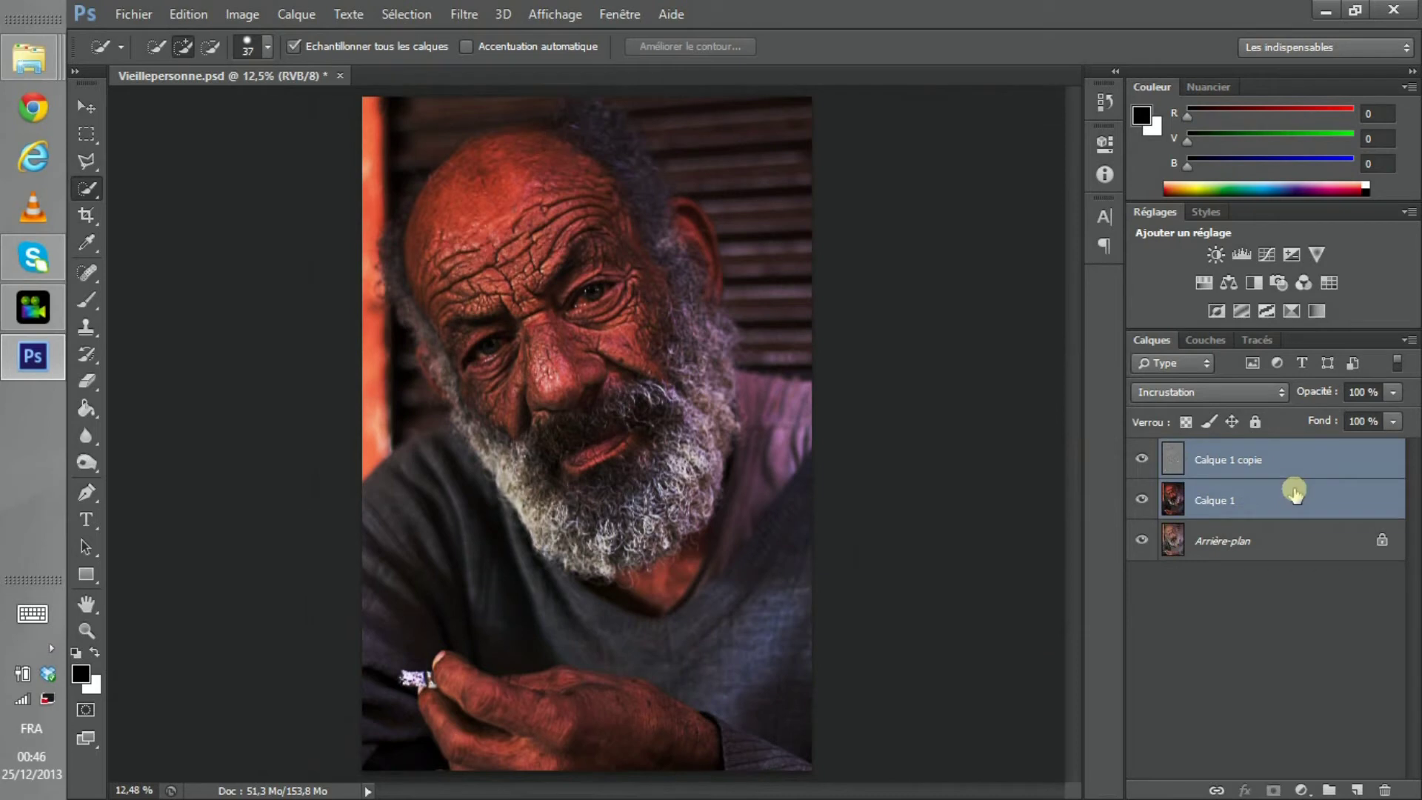
pyautogui.rightClick(1245, 495)
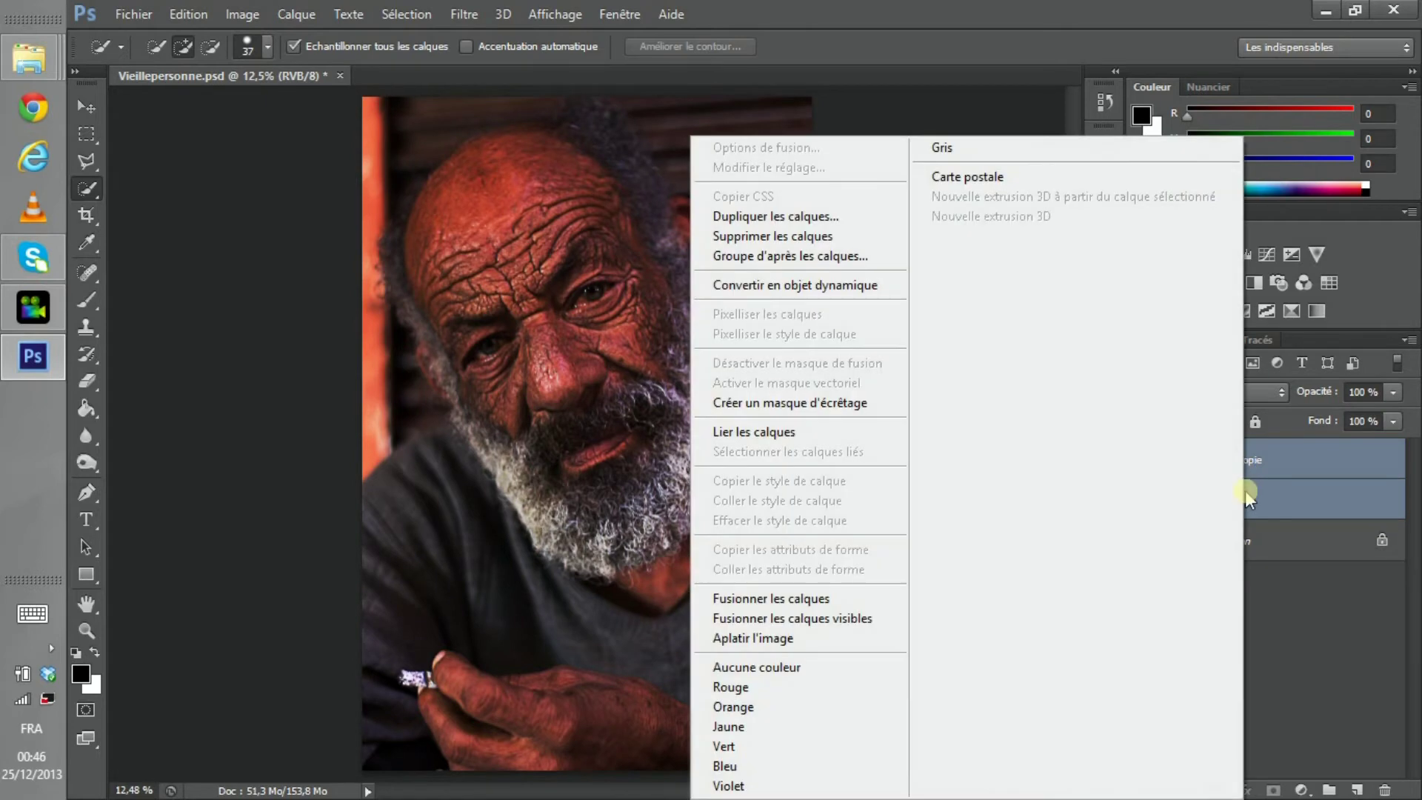
pyautogui.click(887, 597)
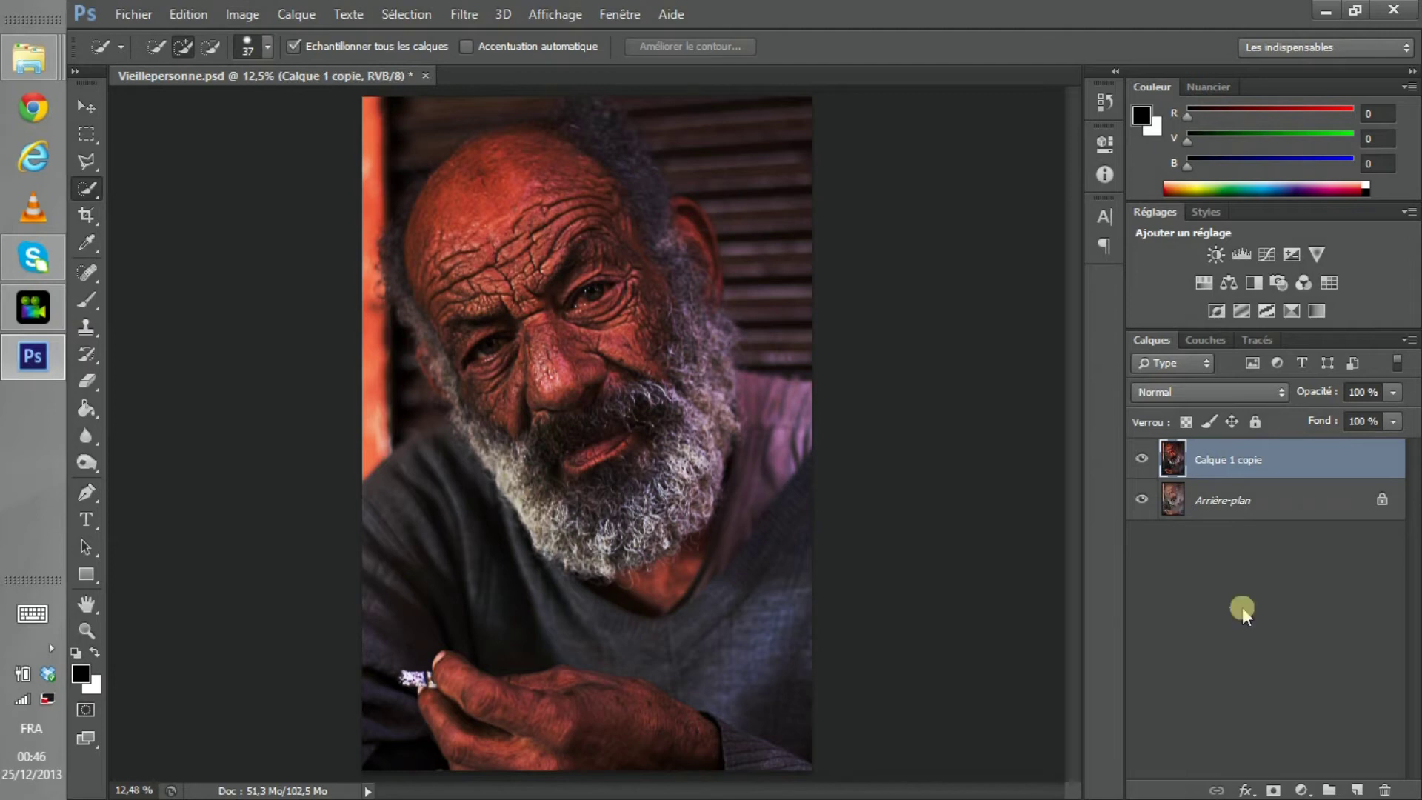
pyautogui.hotkey('ctrl', 'j')
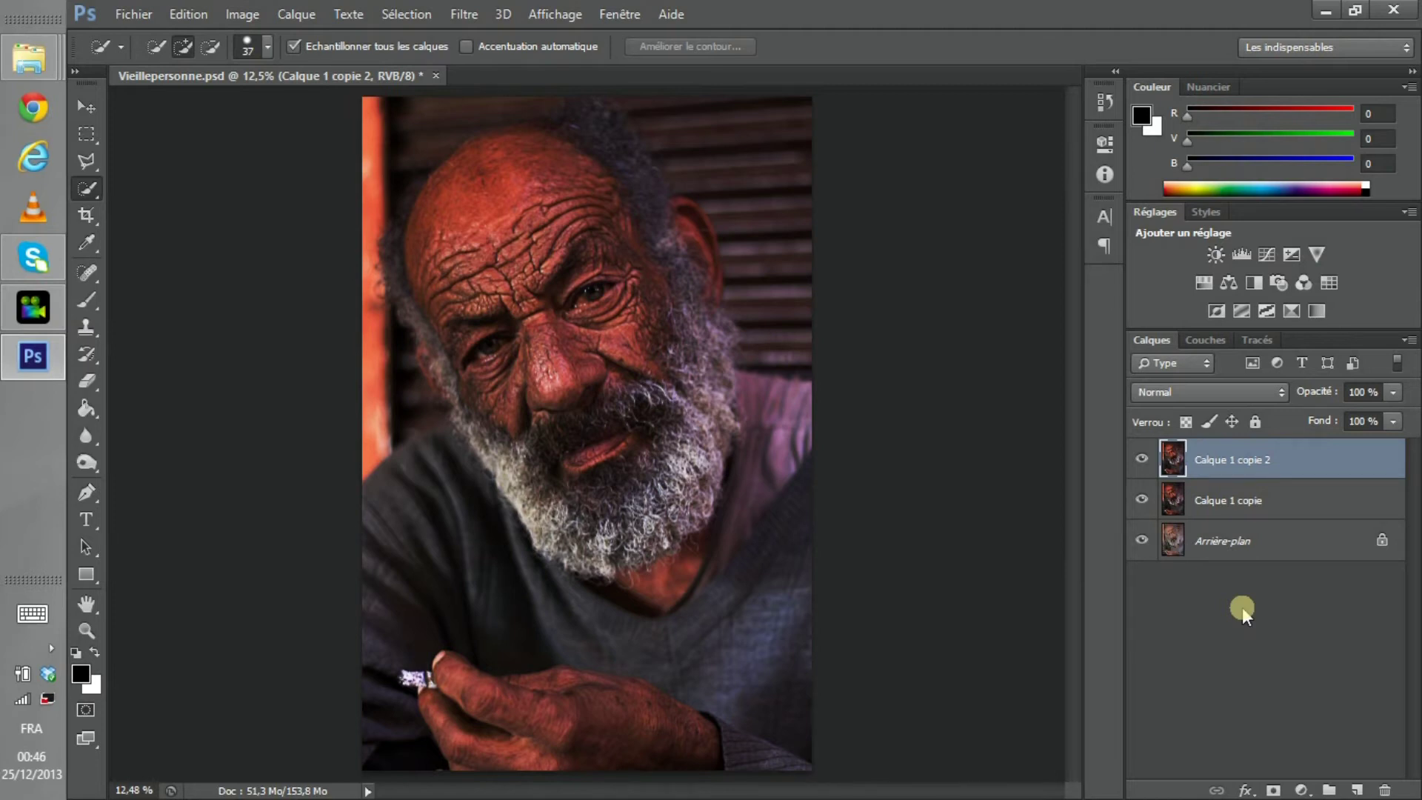
# Reduce the saturation of Calque 1 copie 2 to -30 with Teinte/Saturation.
pyautogui.hotkey('ctrl', 'u')
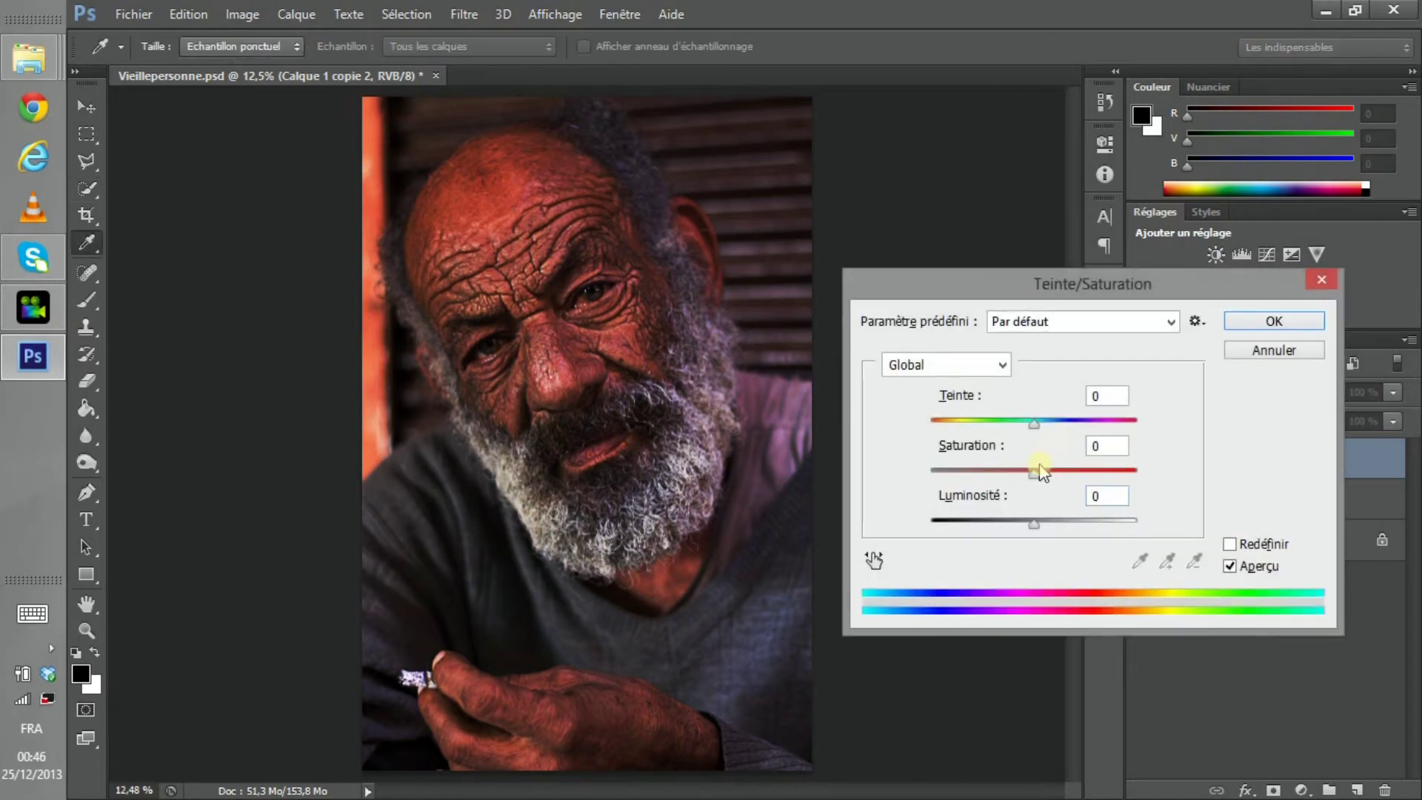
pyautogui.moveTo(1034, 471); pyautogui.dragTo(1016, 477)
pyautogui.click(1123, 444)
pyautogui.doubleClick(1124, 444)
pyautogui.write('-30')
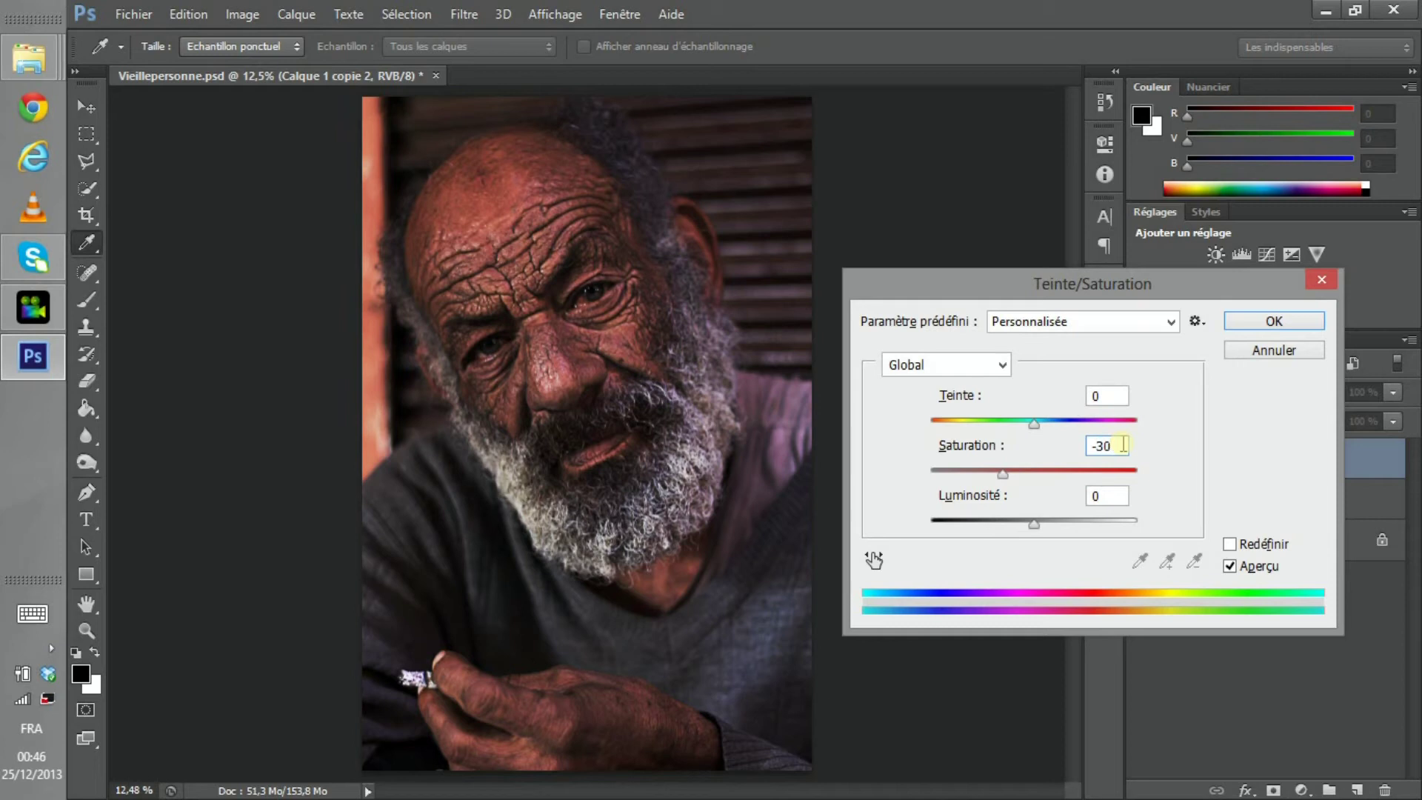
pyautogui.press('Return')
# Select the iris areas of both eyes with the Sélection rapide tool using a 47 px brush.
pyautogui.press('w')
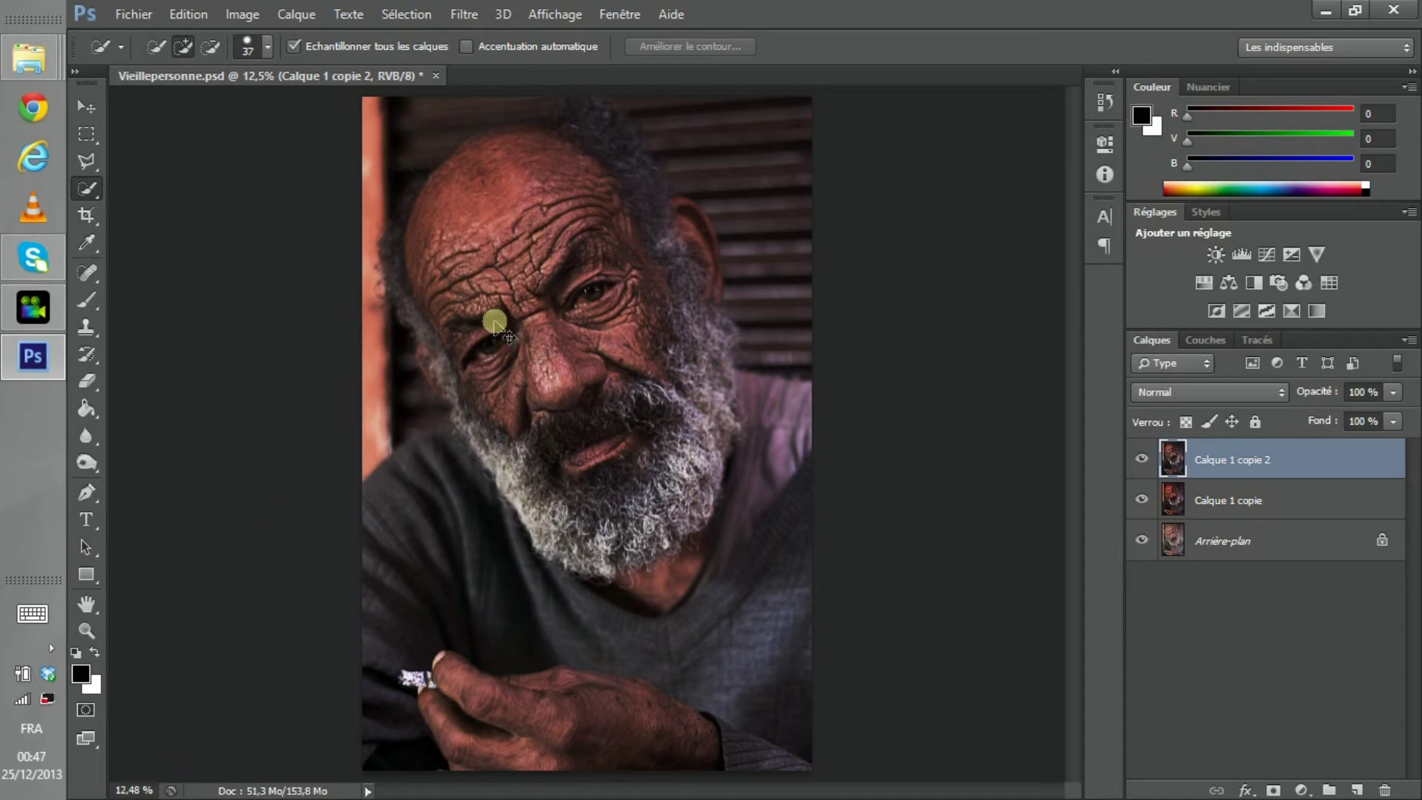
pyautogui.hotkey('ctrl', '+')
pyautogui.hotkey('ctrl', '+')
pyautogui.hotkey('ctrl', '+')
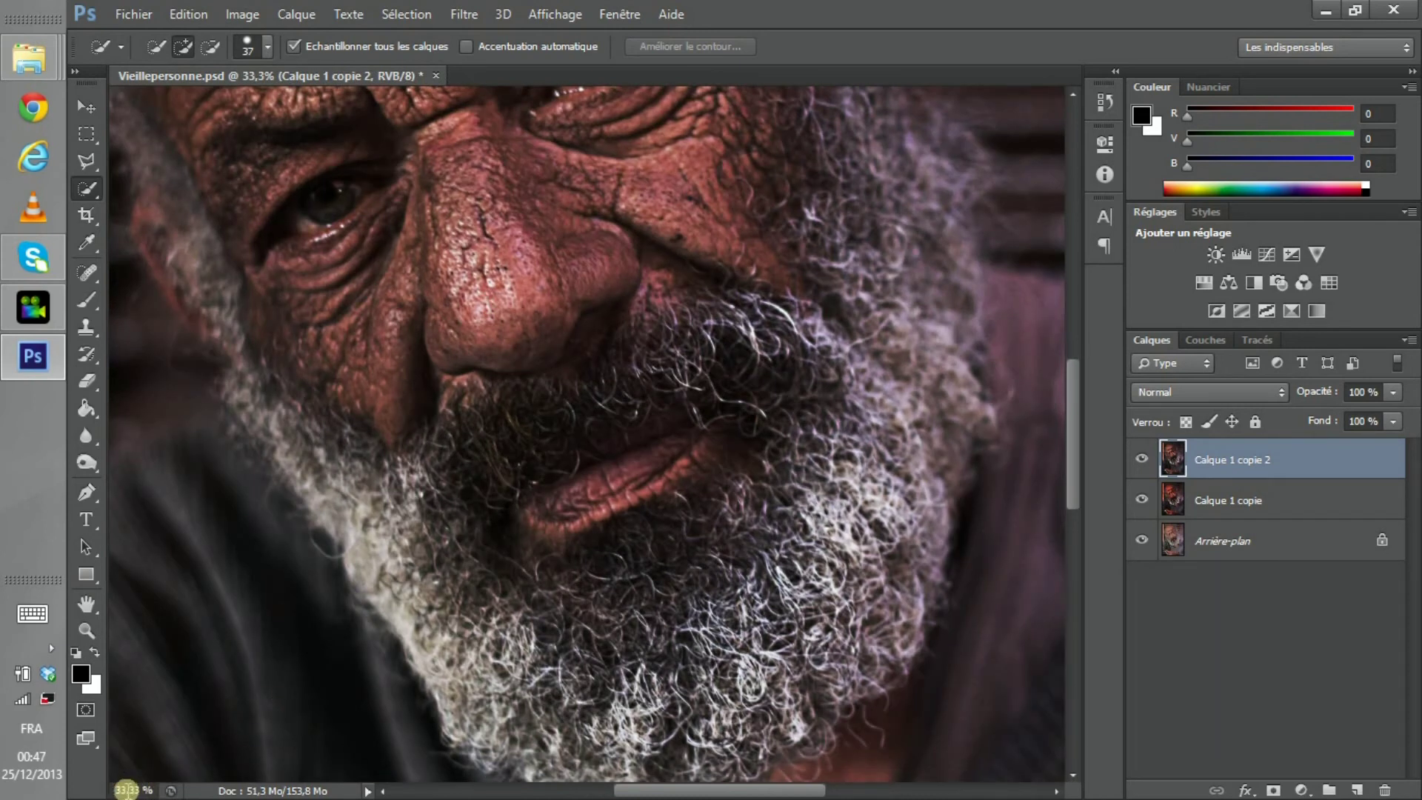
pyautogui.moveTo(393, 446); pyautogui.dragTo(454, 562)
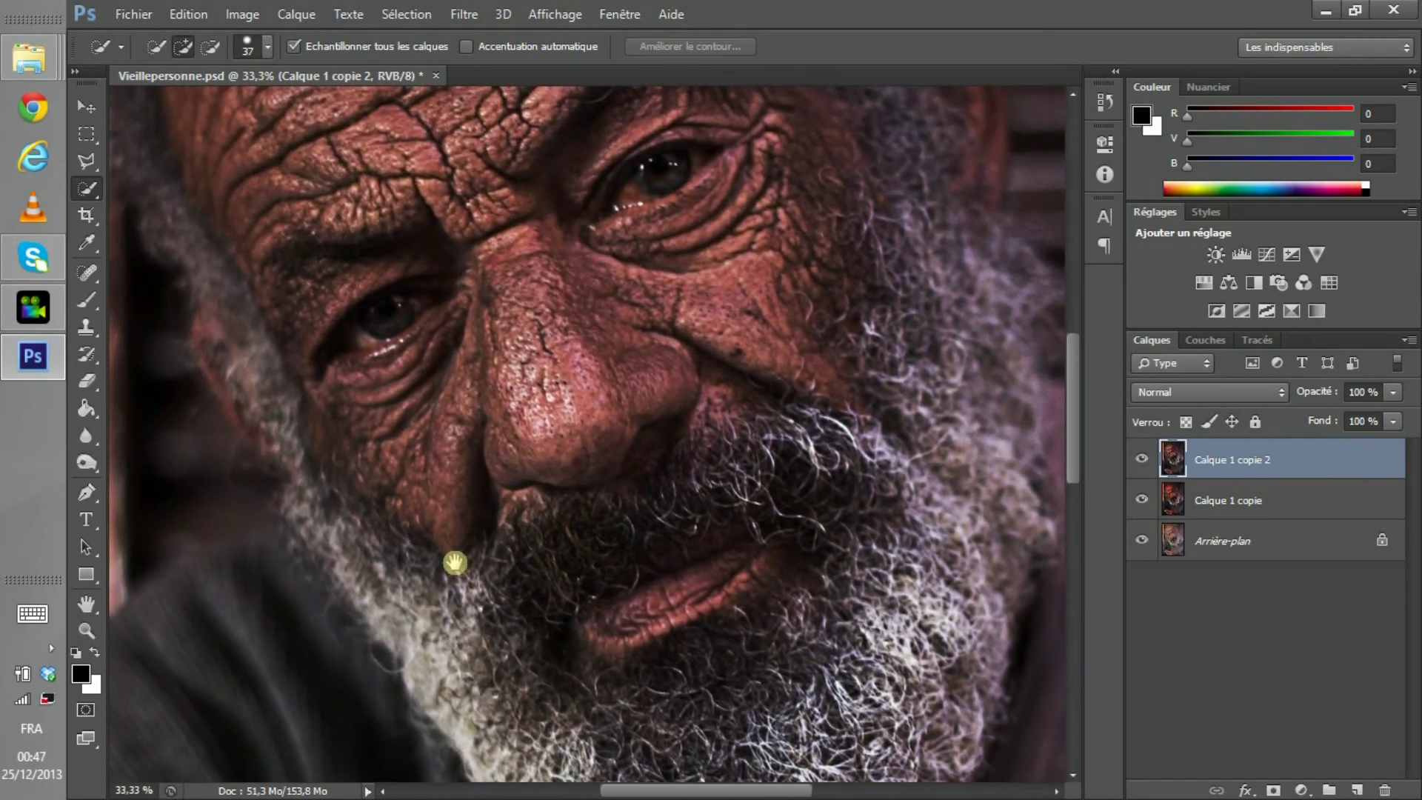
pyautogui.moveTo(423, 483); pyautogui.dragTo(438, 501)
pyautogui.moveTo(412, 407); pyautogui.dragTo(442, 489)
pyautogui.hotkey('ctrl', '+')
pyautogui.click(81, 194)
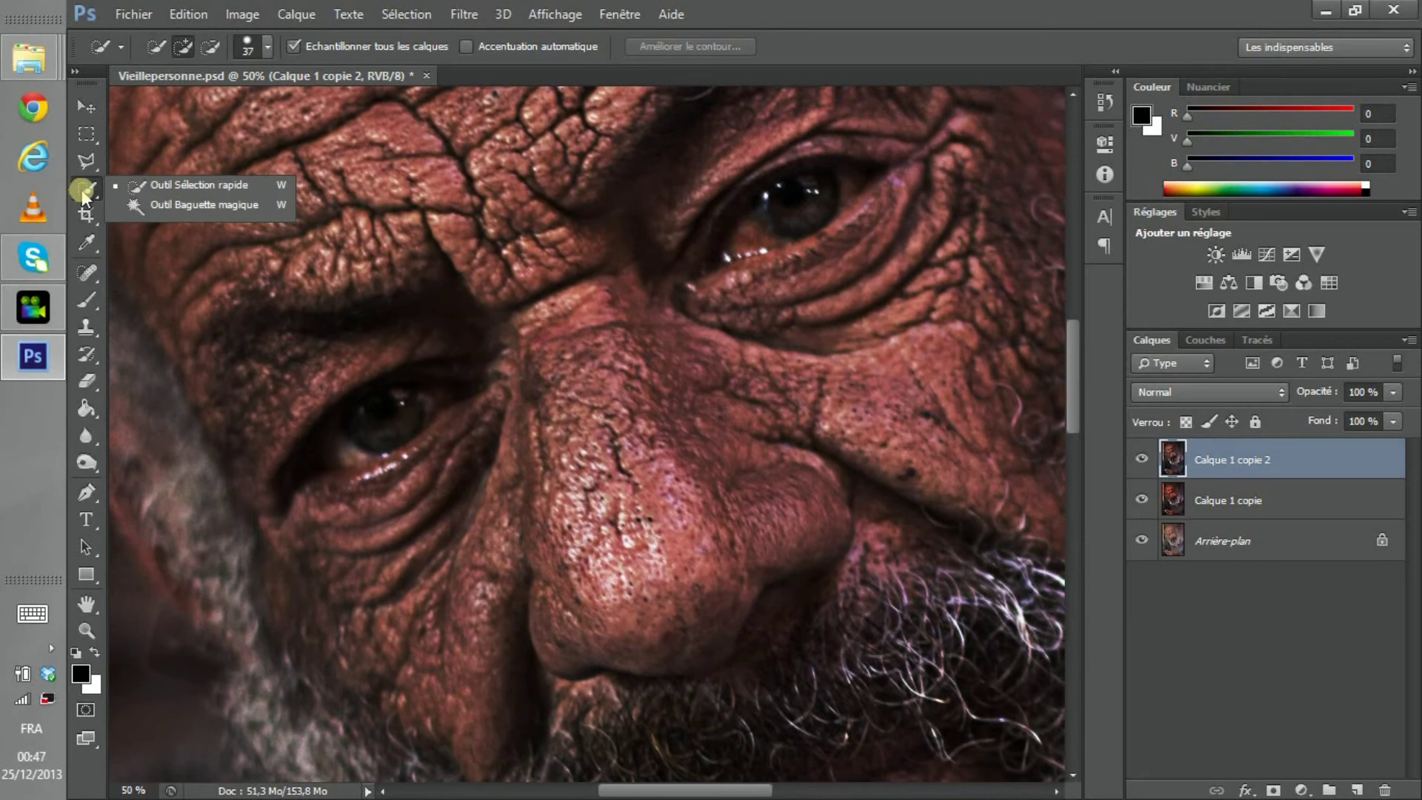
pyautogui.click(126, 191)
pyautogui.click(263, 53)
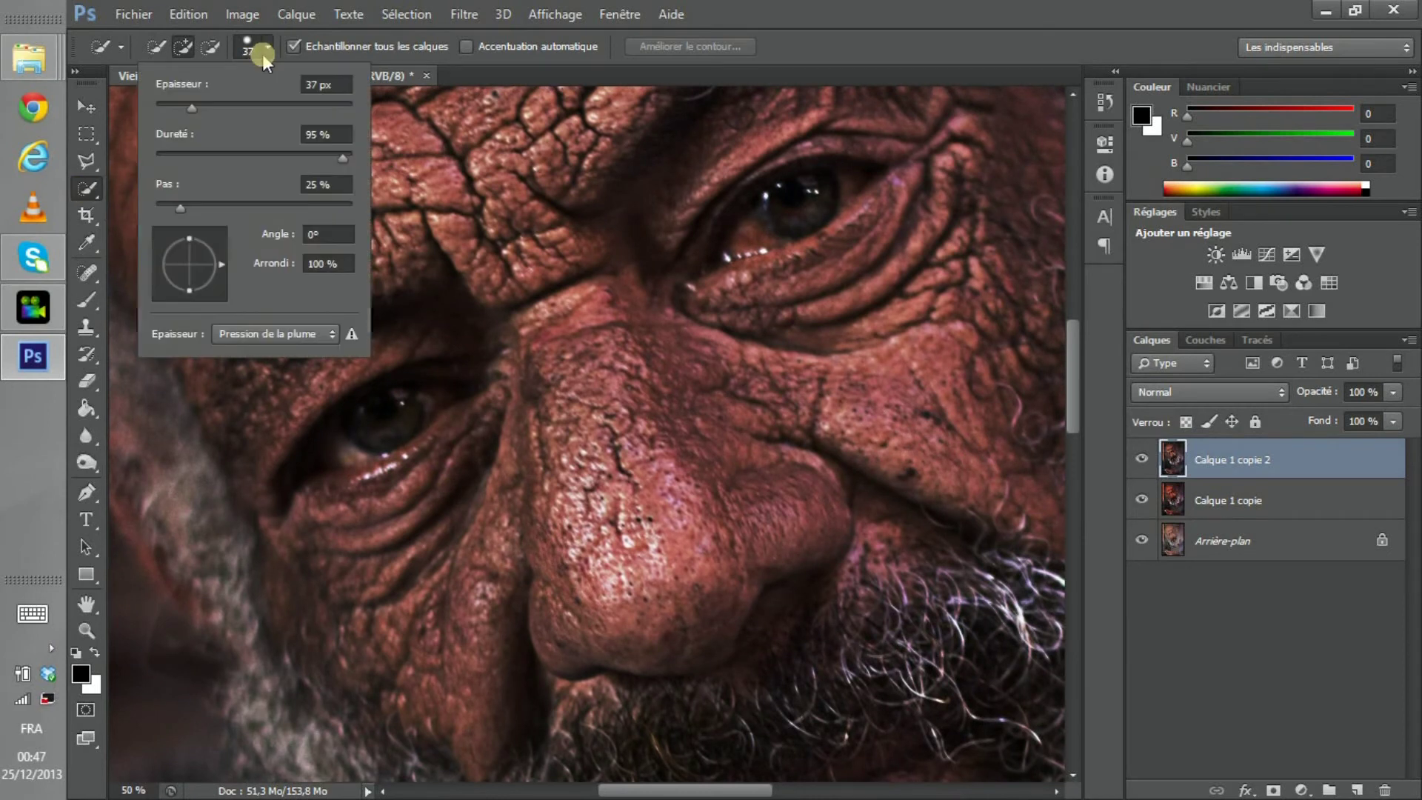
pyautogui.moveTo(194, 105); pyautogui.dragTo(201, 108)
pyautogui.click(273, 42)
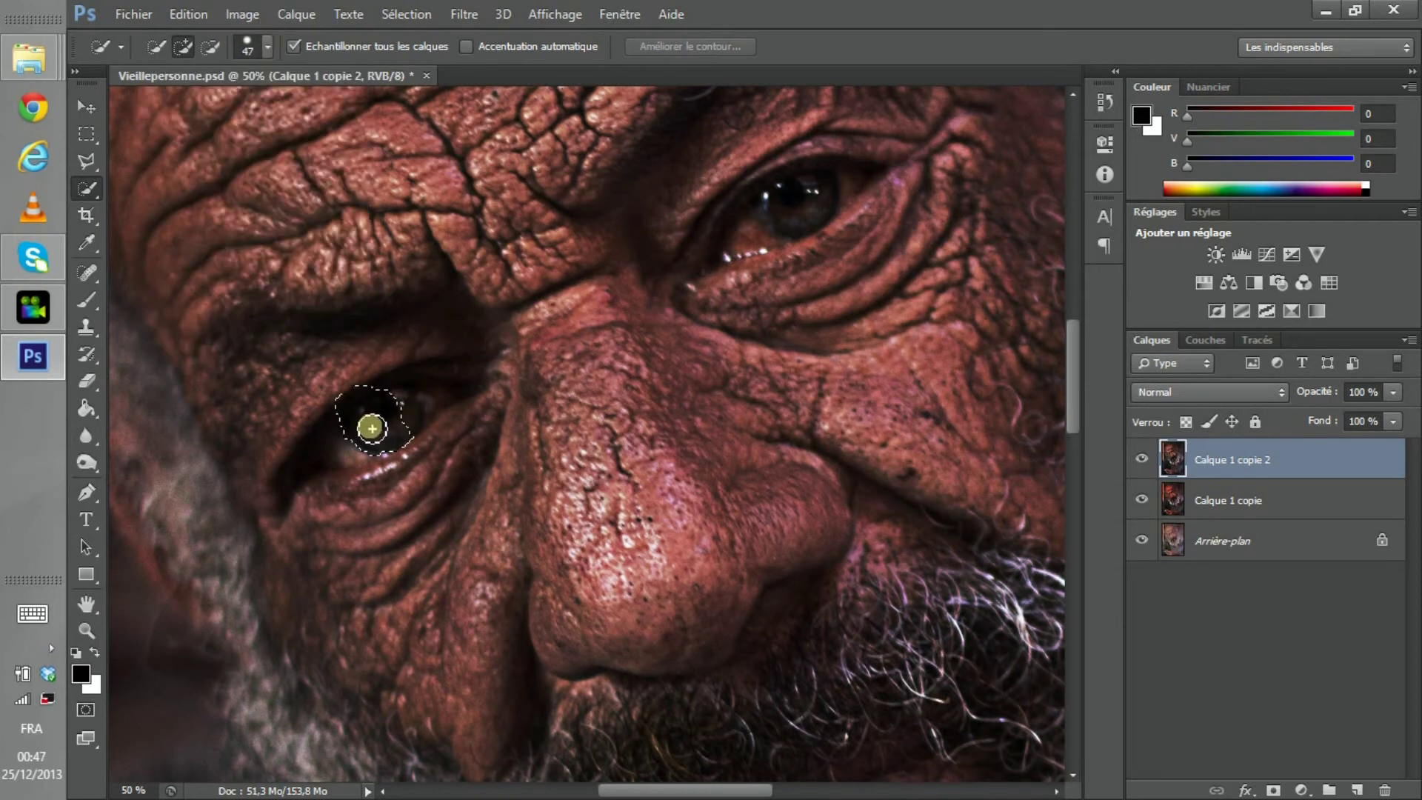
pyautogui.moveTo(403, 413); pyautogui.dragTo(409, 396)
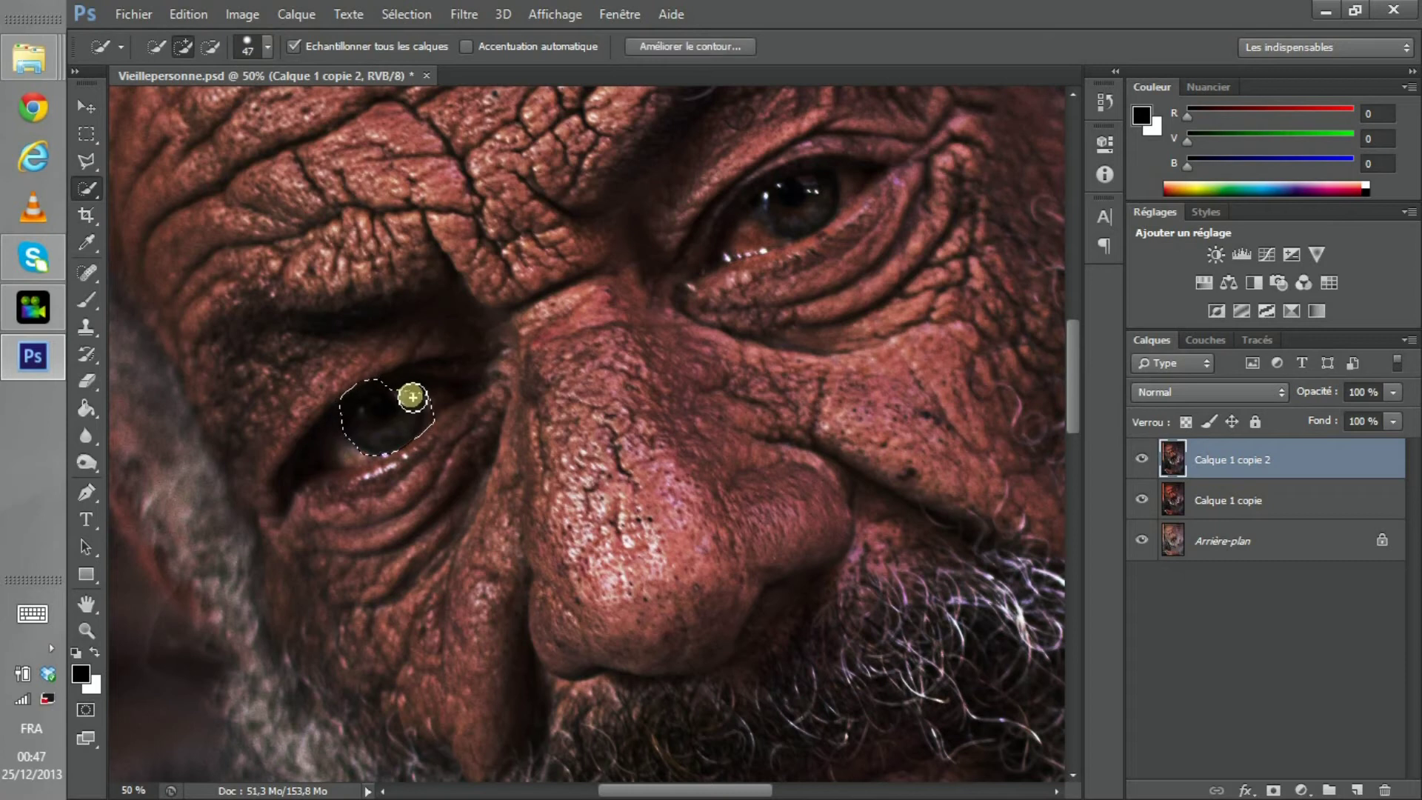
pyautogui.moveTo(733, 229)
pyautogui.mouseDown()
pyautogui.moveTo(766, 207)
pyautogui.moveTo(807, 217)
pyautogui.mouseUp()
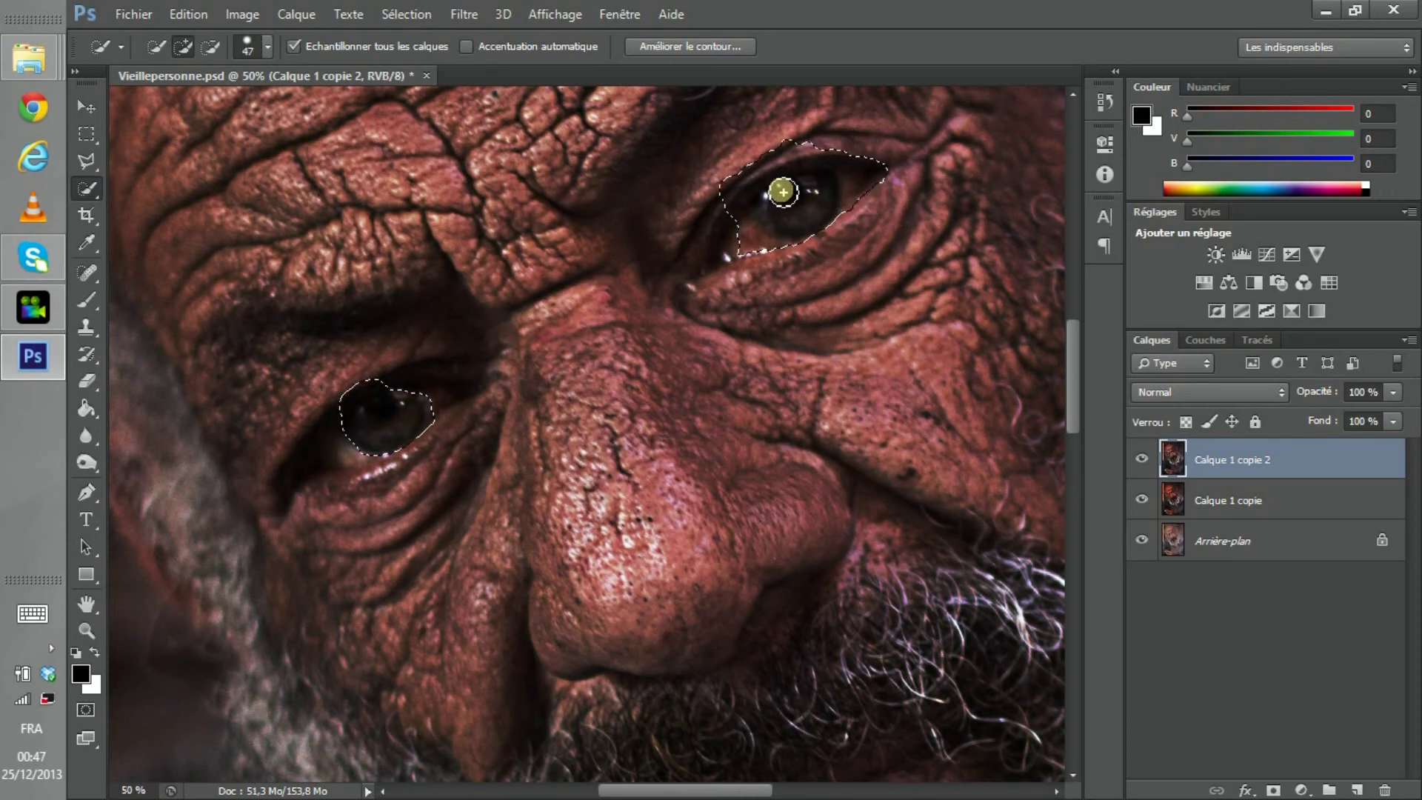
# Refine the eye selections by subtracting the surrounding eyelid and white areas and the pupils, keeping only the irises.
pyautogui.press('alt')
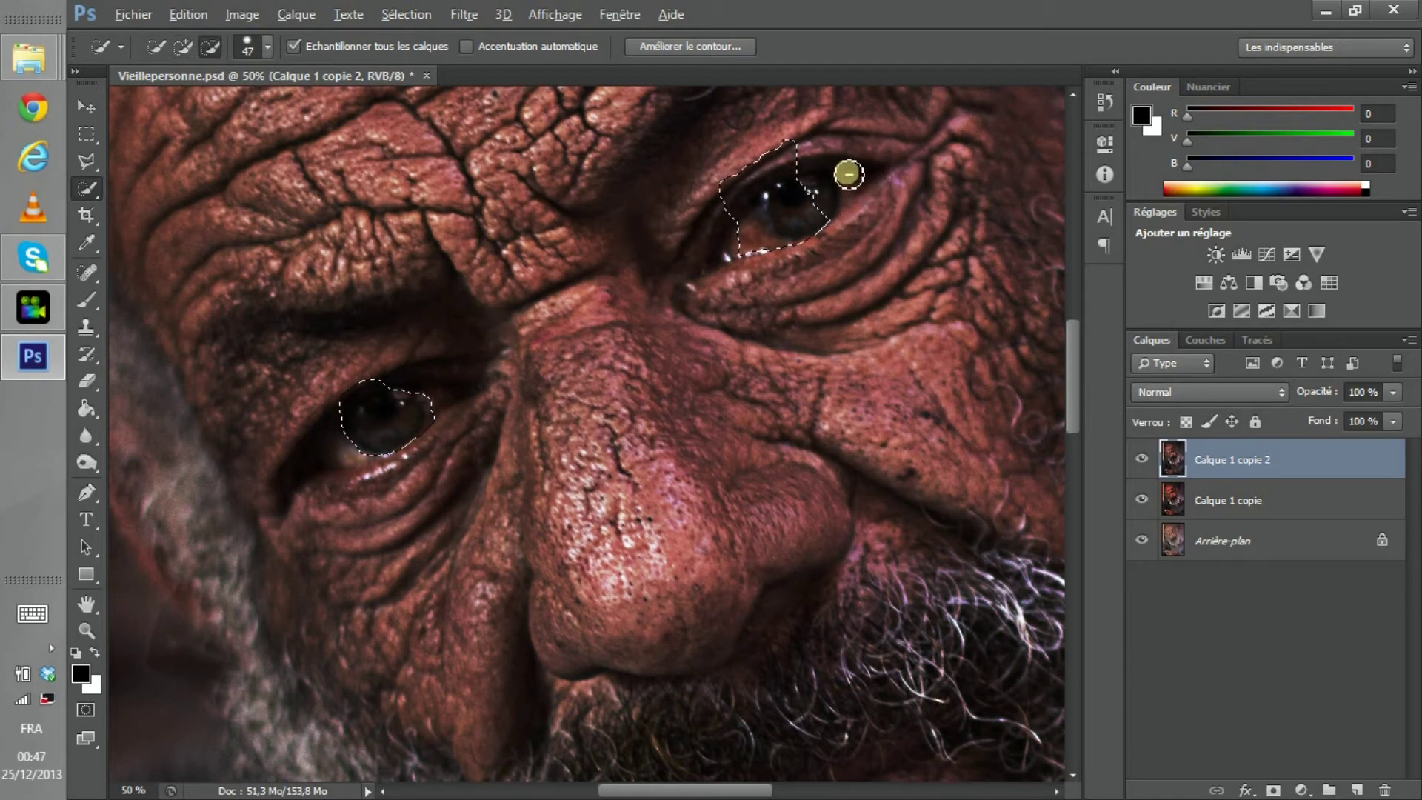
pyautogui.keyDown('alt'); pyautogui.click(755, 240); pyautogui.keyUp('alt')
pyautogui.click(822, 197)
pyautogui.keyDown('alt'); pyautogui.click(752, 184); pyautogui.keyUp('alt')
pyautogui.click(815, 188)
pyautogui.keyDown('alt'); pyautogui.click(378, 407); pyautogui.keyUp('alt')
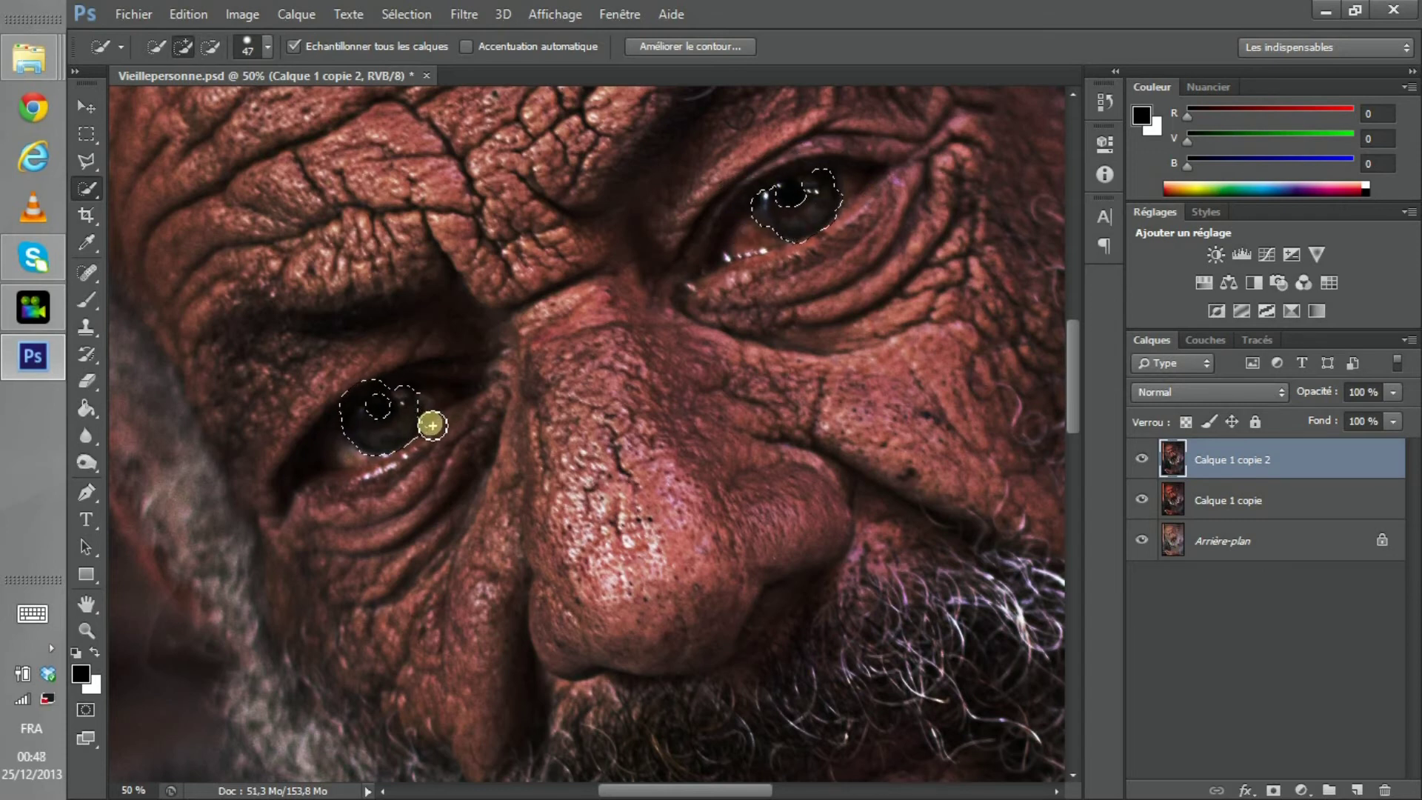
# Examine the iris selections of both eyes up close and within the whole portrait.
pyautogui.hotkey('ctrl', '+')
pyautogui.hotkey('ctrl', '+')
pyautogui.moveTo(302, 420); pyautogui.dragTo(419, 375)
pyautogui.moveTo(286, 333); pyautogui.dragTo(225, 254)
pyautogui.moveTo(132, 294); pyautogui.dragTo(227, 279)
pyautogui.moveTo(404, 285); pyautogui.dragTo(355, 203)
pyautogui.moveTo(412, 328); pyautogui.dragTo(516, 371)
pyautogui.hotkey('ctrl', '-')
pyautogui.hotkey('ctrl', '-')
pyautogui.hotkey('ctrl', '-')
pyautogui.hotkey('ctrl', '-')
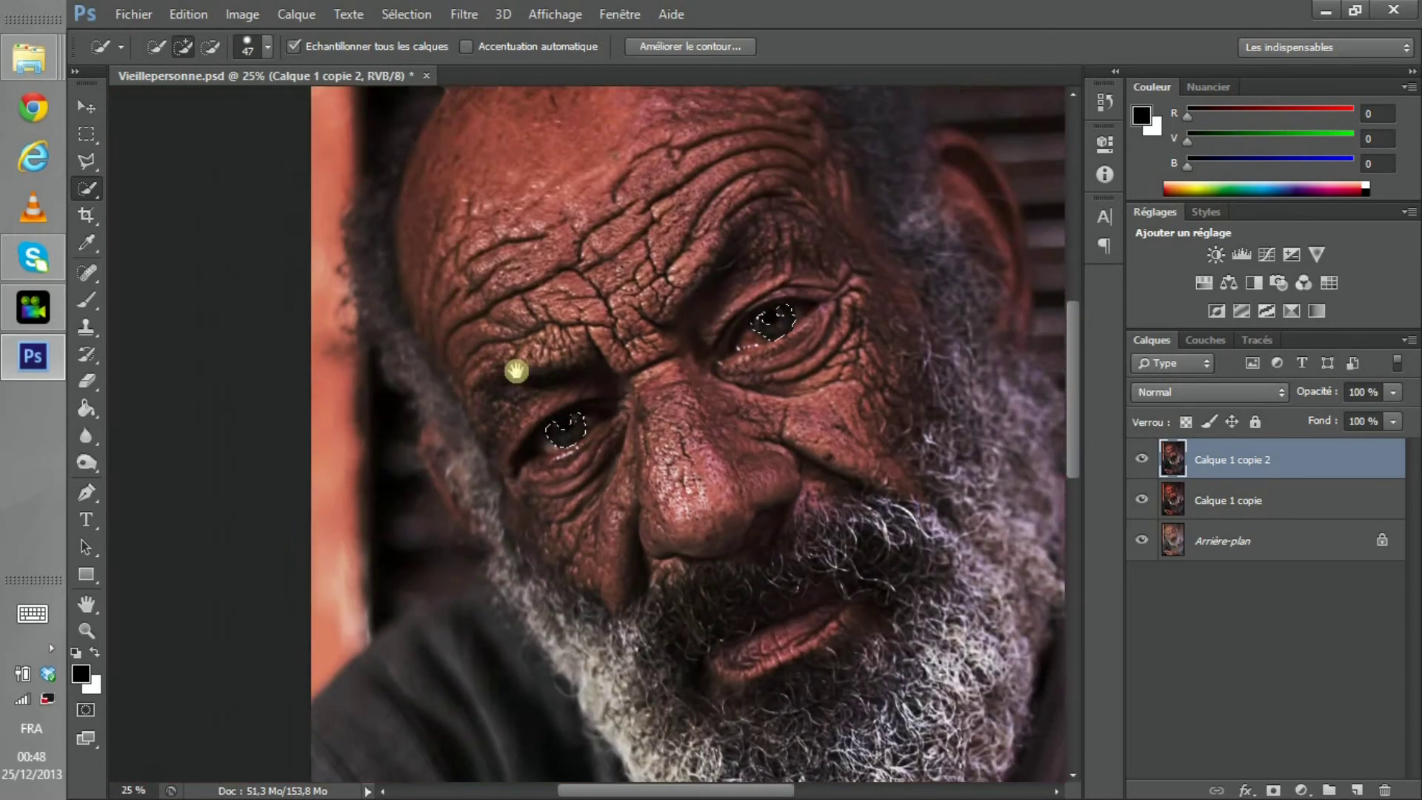
pyautogui.hotkey('ctrl', '-')
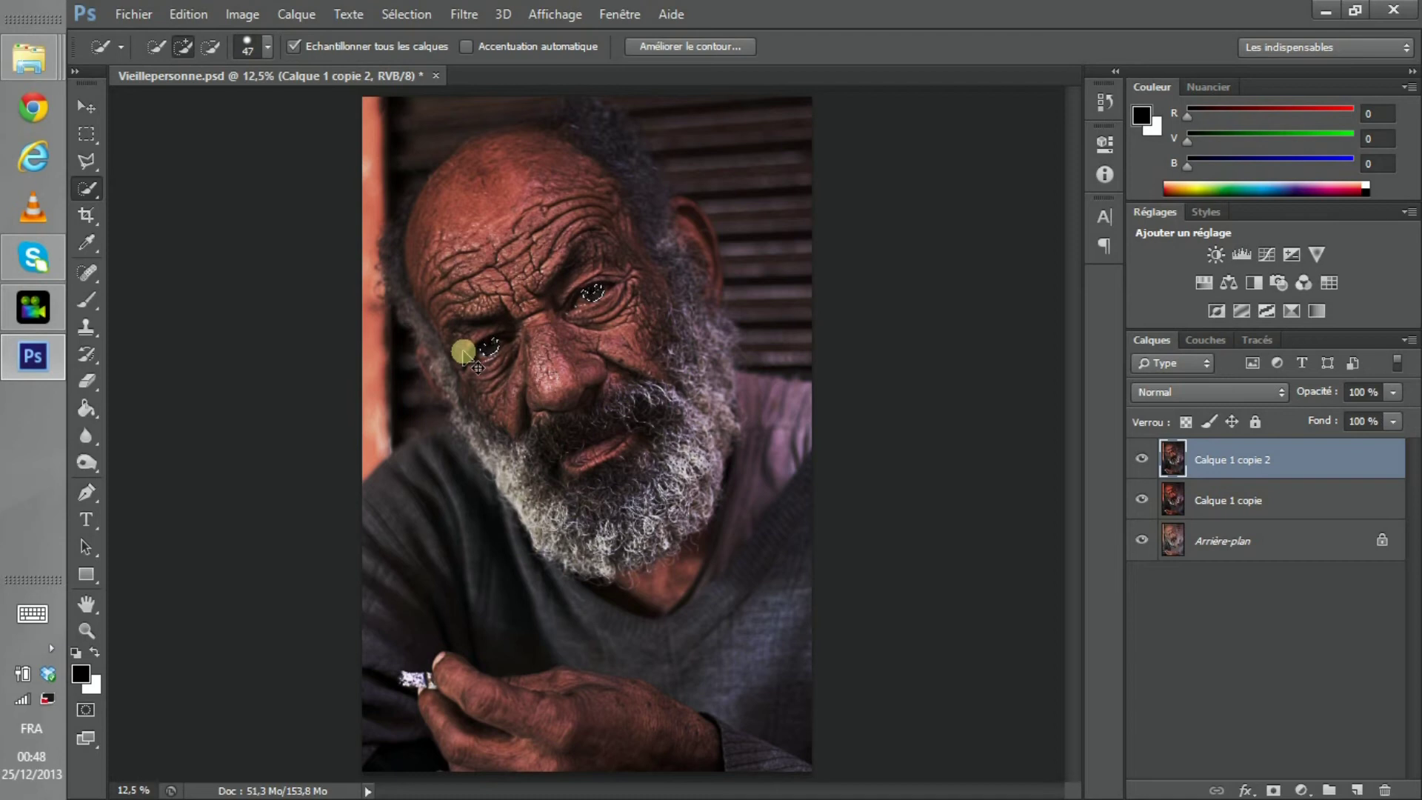
# Brighten the selected irises with Niveaux by setting the midtone input level to 1,40, and deselect them.
pyautogui.hotkey('ctrl', 'l')
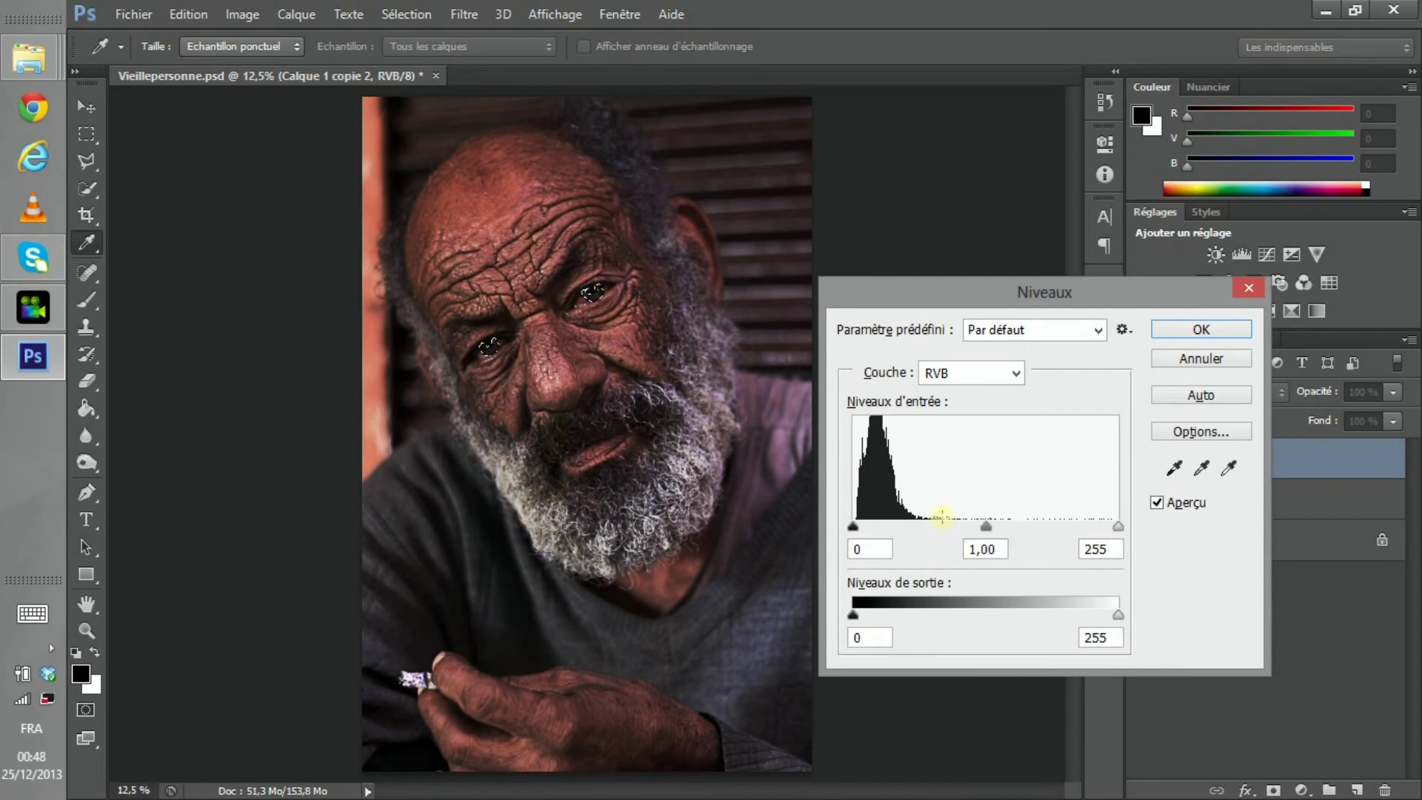
pyautogui.moveTo(986, 528); pyautogui.dragTo(957, 534)
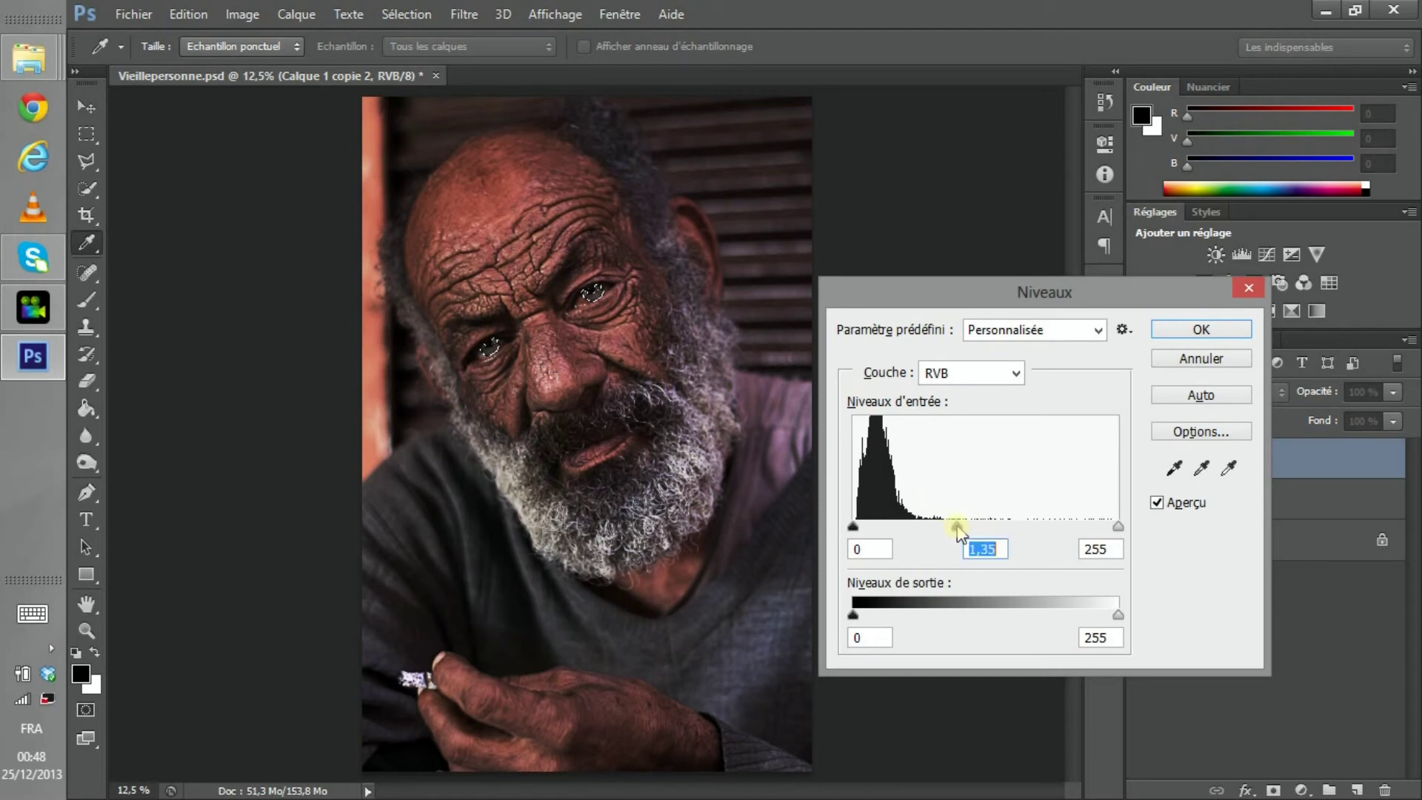
pyautogui.press('End')
pyautogui.press('BackSpace')
pyautogui.press('BackSpace')
pyautogui.write('40')
pyautogui.press('Return')
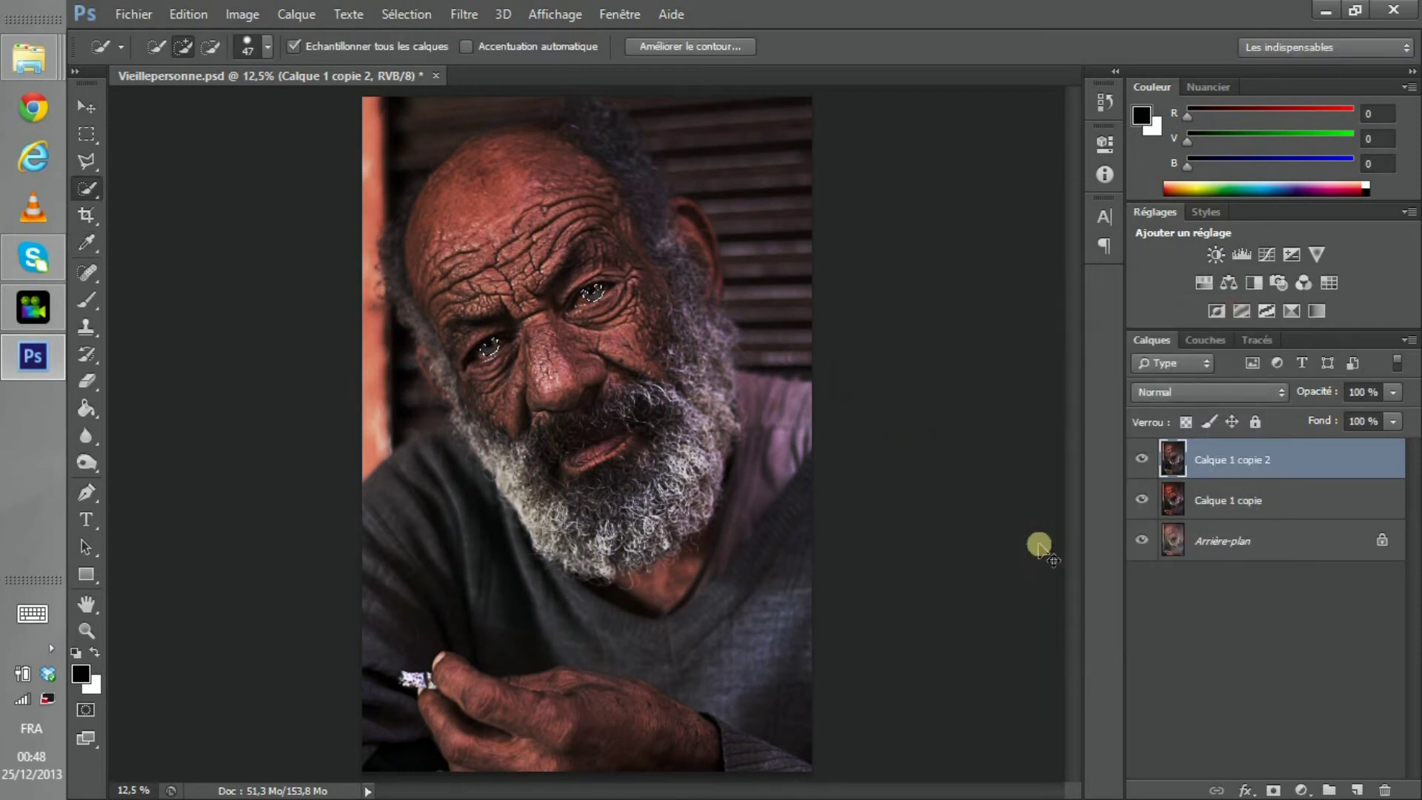
pyautogui.hotkey('ctrl', 'd')
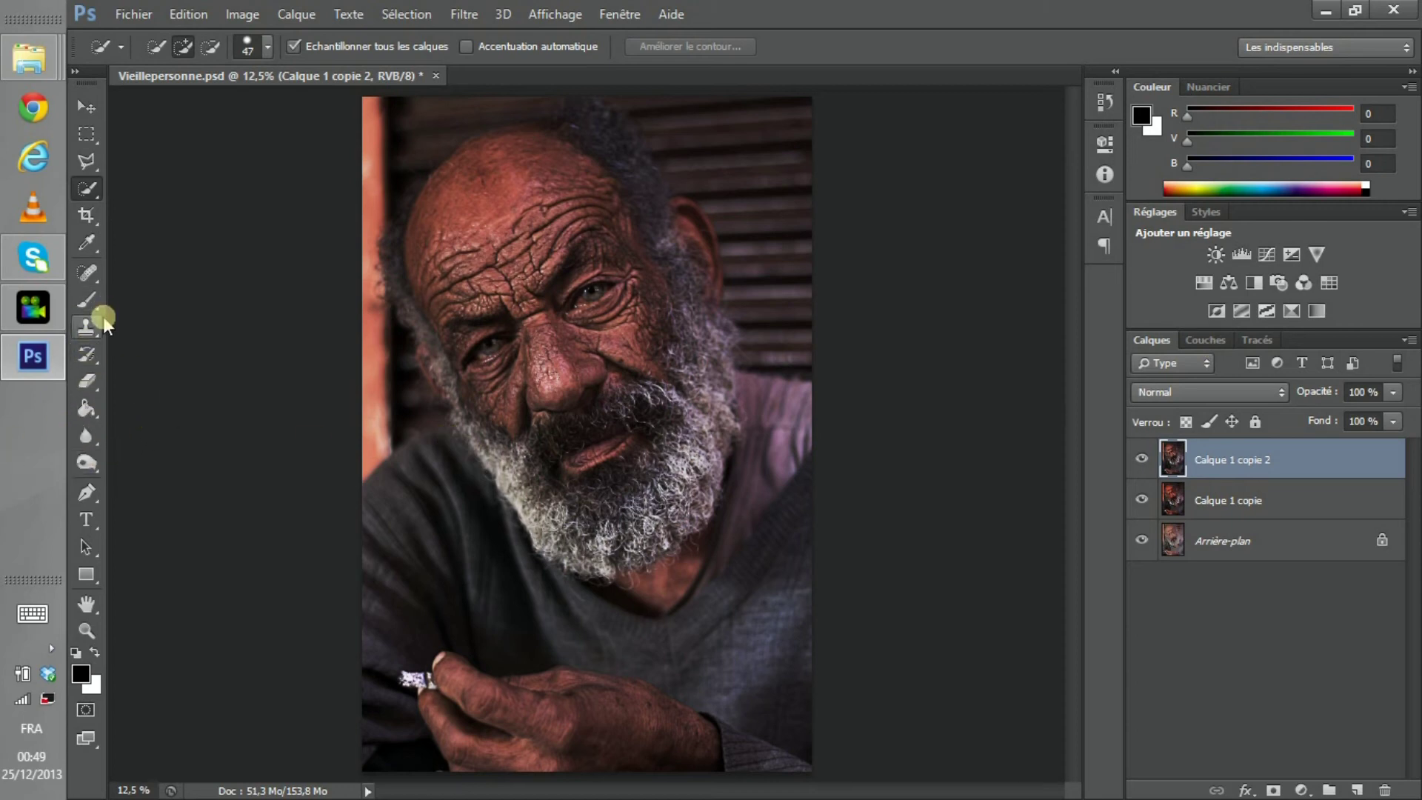
# Lighten the forehead wrinkles and the skin toward the eyes with the Densité - tool at 30 % exposure on Tons moyens.
pyautogui.click(91, 474)
pyautogui.moveTo(91, 475)
pyautogui.mouseDown()
pyautogui.moveTo(152, 462)
pyautogui.moveTo(149, 479)
pyautogui.moveTo(140, 463)
pyautogui.moveTo(148, 493)
pyautogui.moveTo(136, 468)
pyautogui.mouseUp()
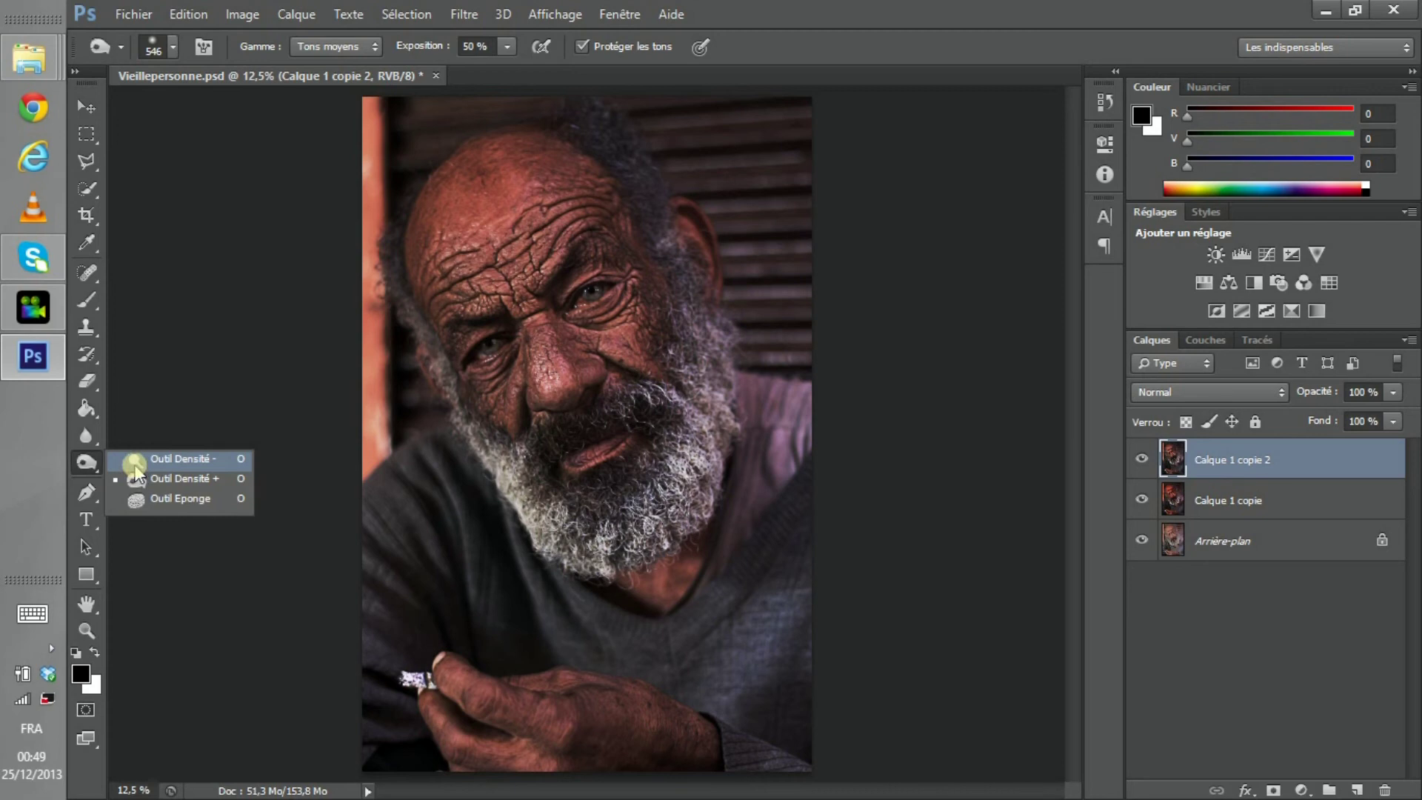
pyautogui.moveTo(136, 470); pyautogui.dragTo(133, 469)
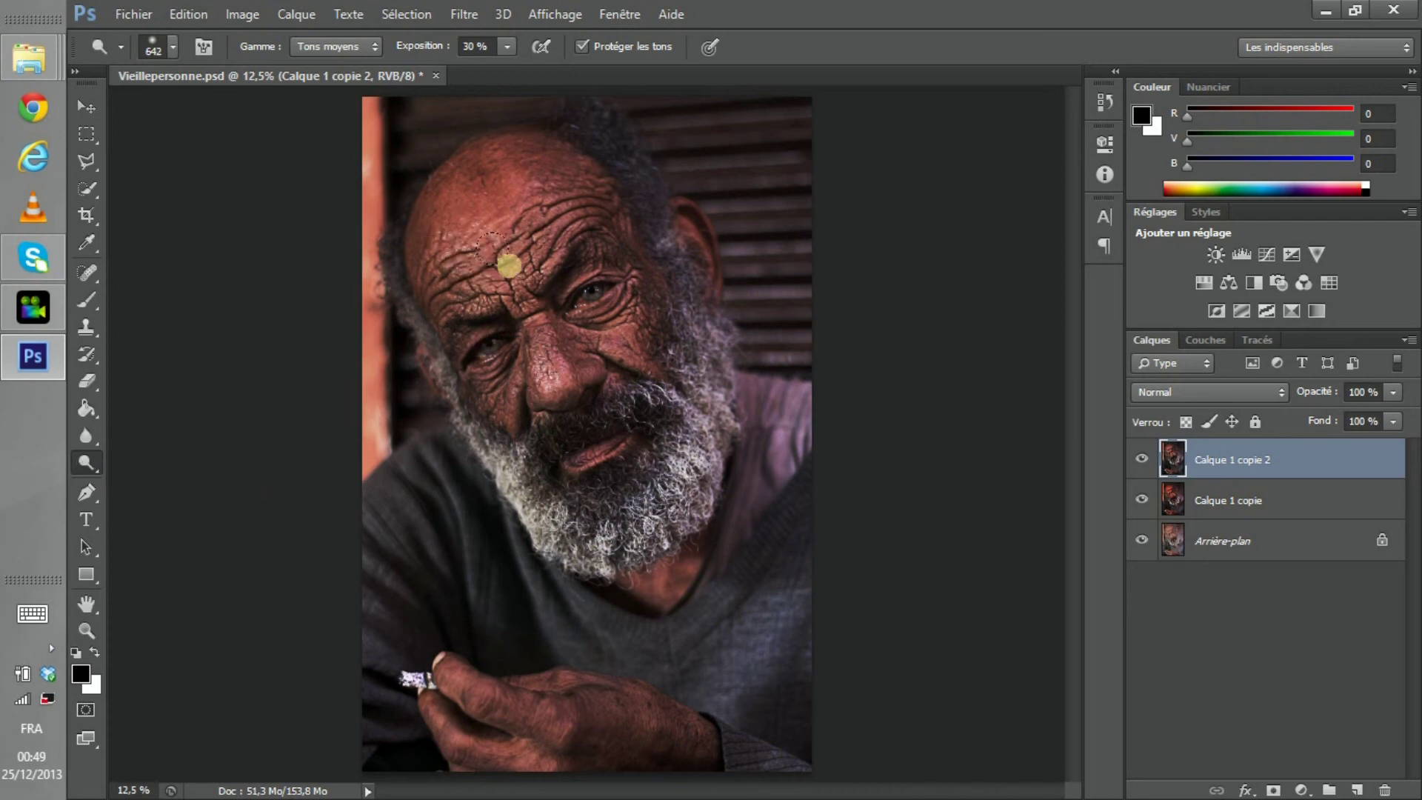
pyautogui.moveTo(514, 199)
pyautogui.mouseDown()
pyautogui.moveTo(450, 211)
pyautogui.moveTo(522, 259)
pyautogui.mouseUp()
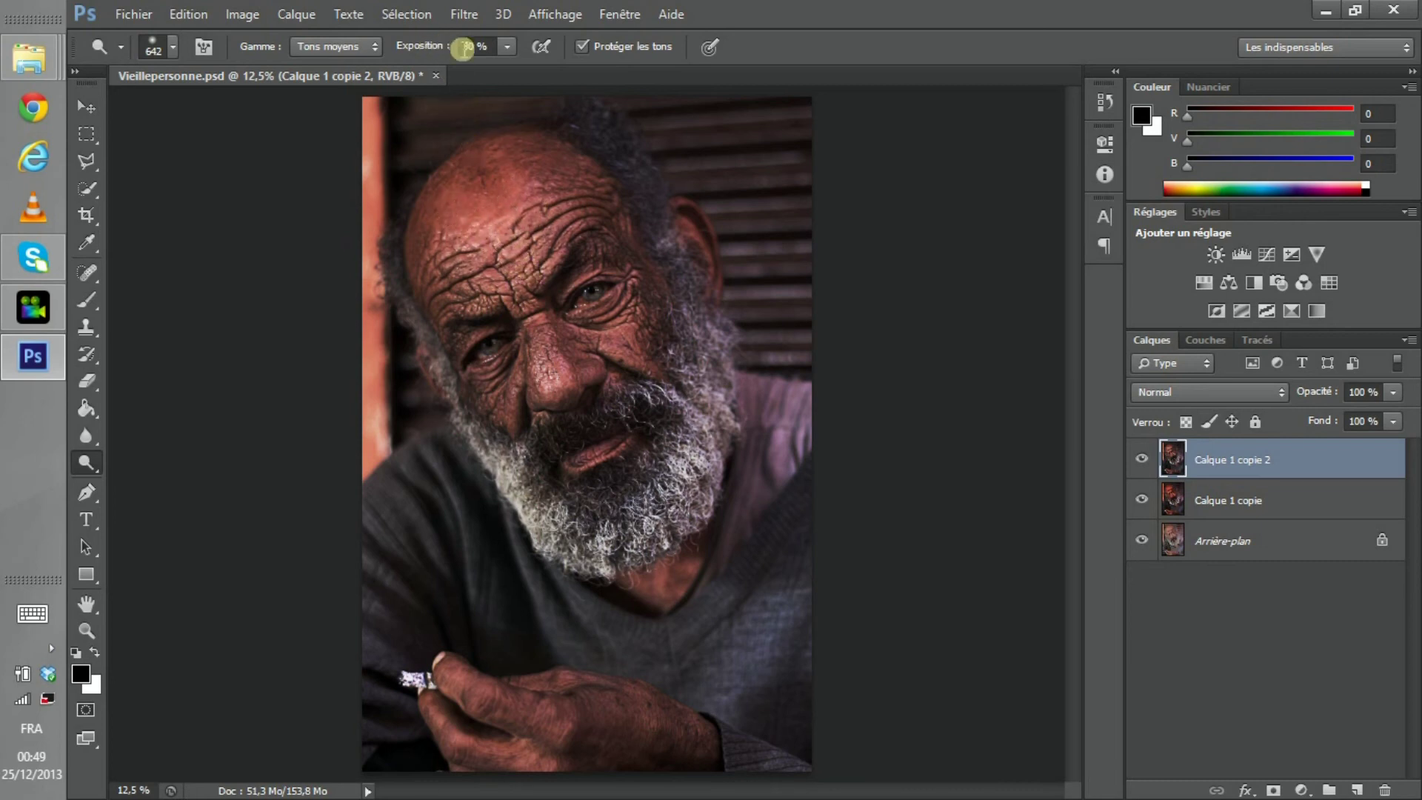
pyautogui.moveTo(481, 198)
pyautogui.mouseDown()
pyautogui.moveTo(529, 193)
pyautogui.moveTo(487, 261)
pyautogui.moveTo(457, 249)
pyautogui.moveTo(482, 252)
pyautogui.moveTo(512, 225)
pyautogui.moveTo(460, 234)
pyautogui.moveTo(590, 297)
pyautogui.moveTo(611, 322)
pyautogui.mouseUp()
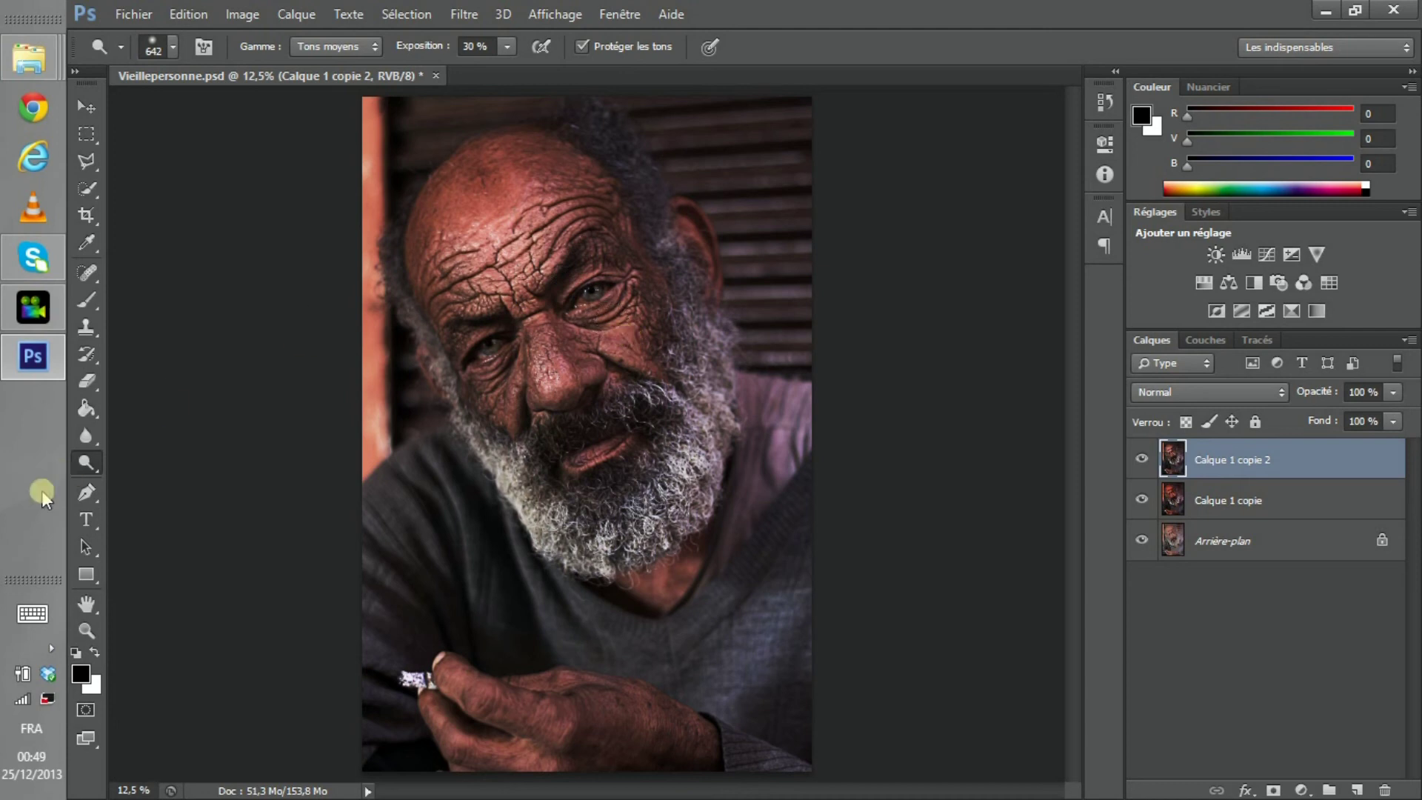
# Switch to the Densité + tool and set the opacity of Calque 1 copie 2 to 90 %.
pyautogui.click(74, 468)
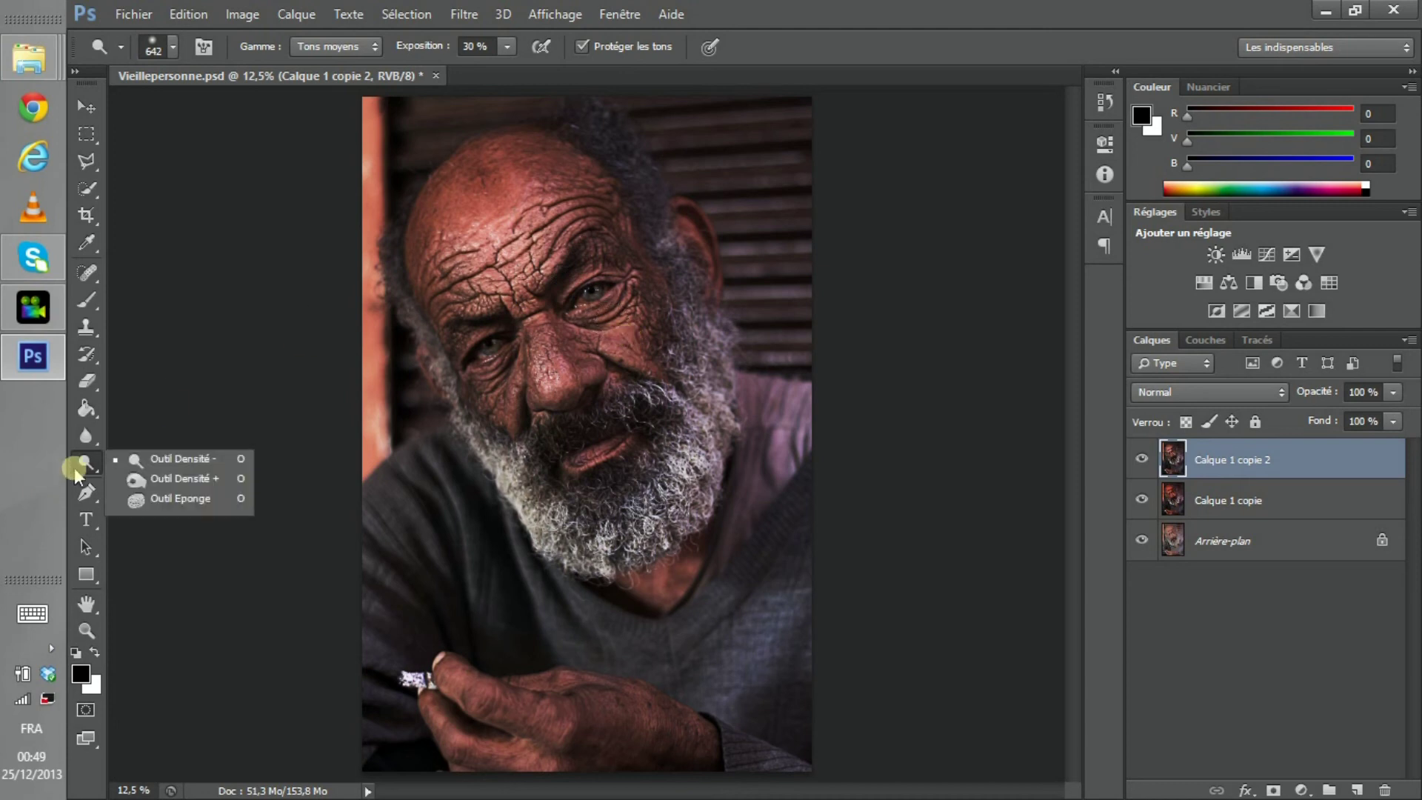
pyautogui.click(132, 480)
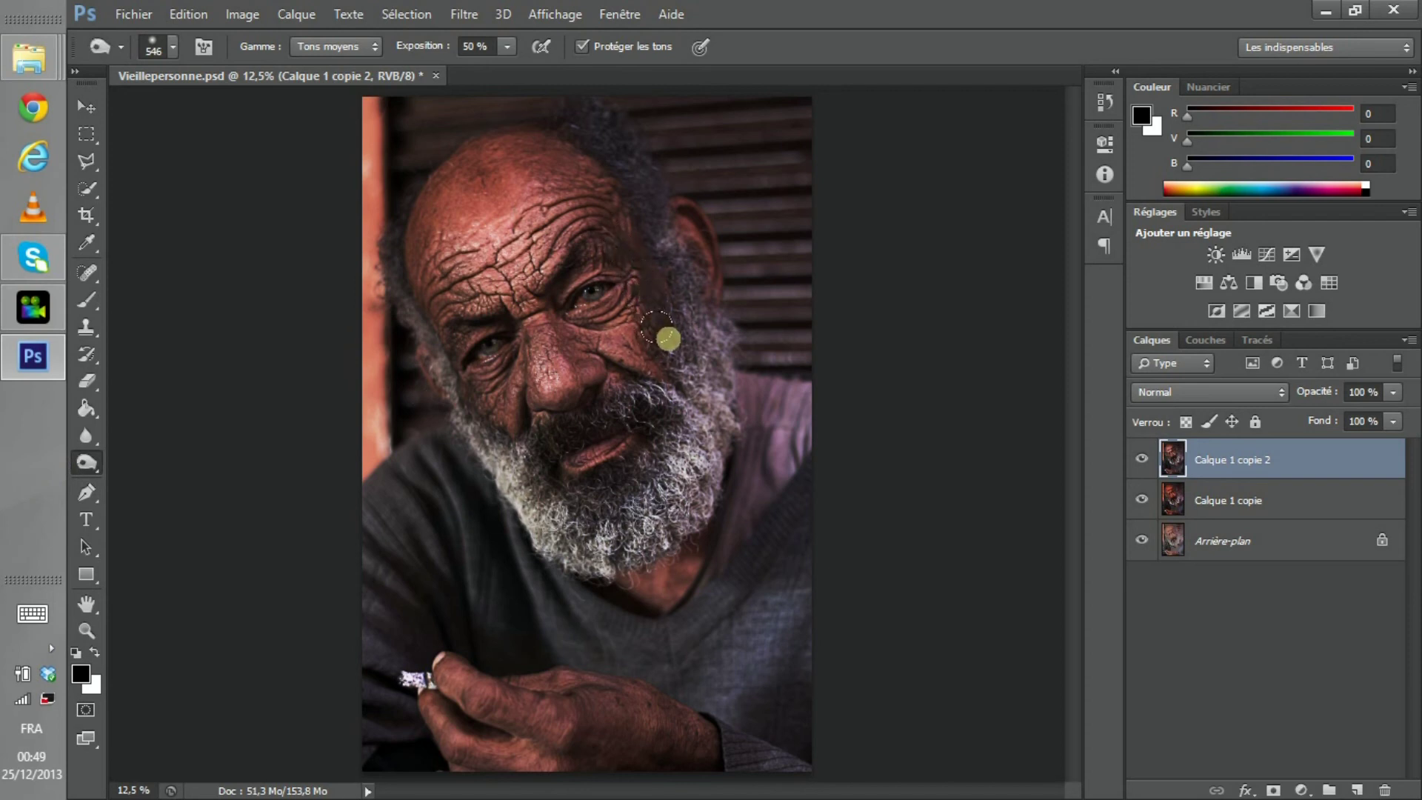
pyautogui.moveTo(1314, 393); pyautogui.dragTo(1311, 394)
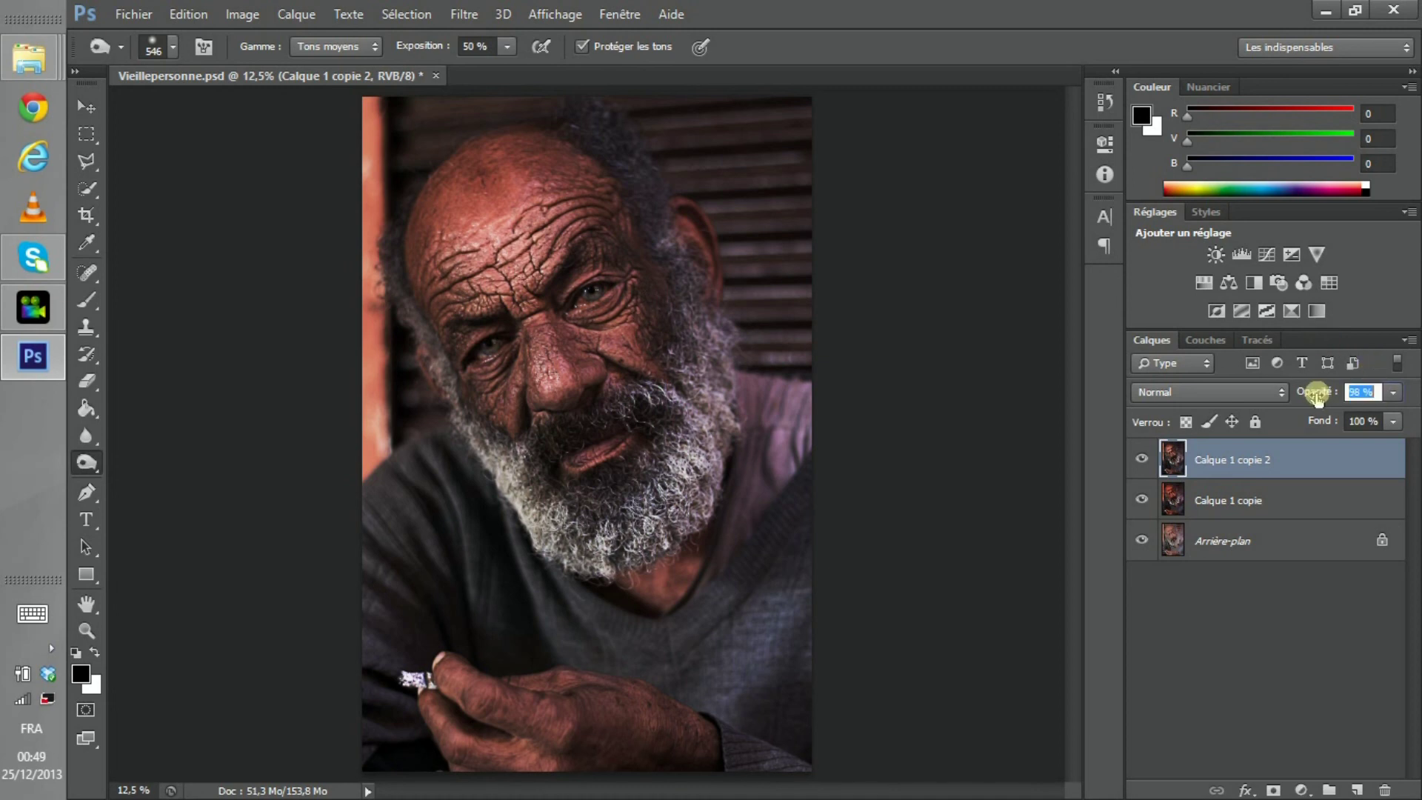
pyautogui.click(1355, 394)
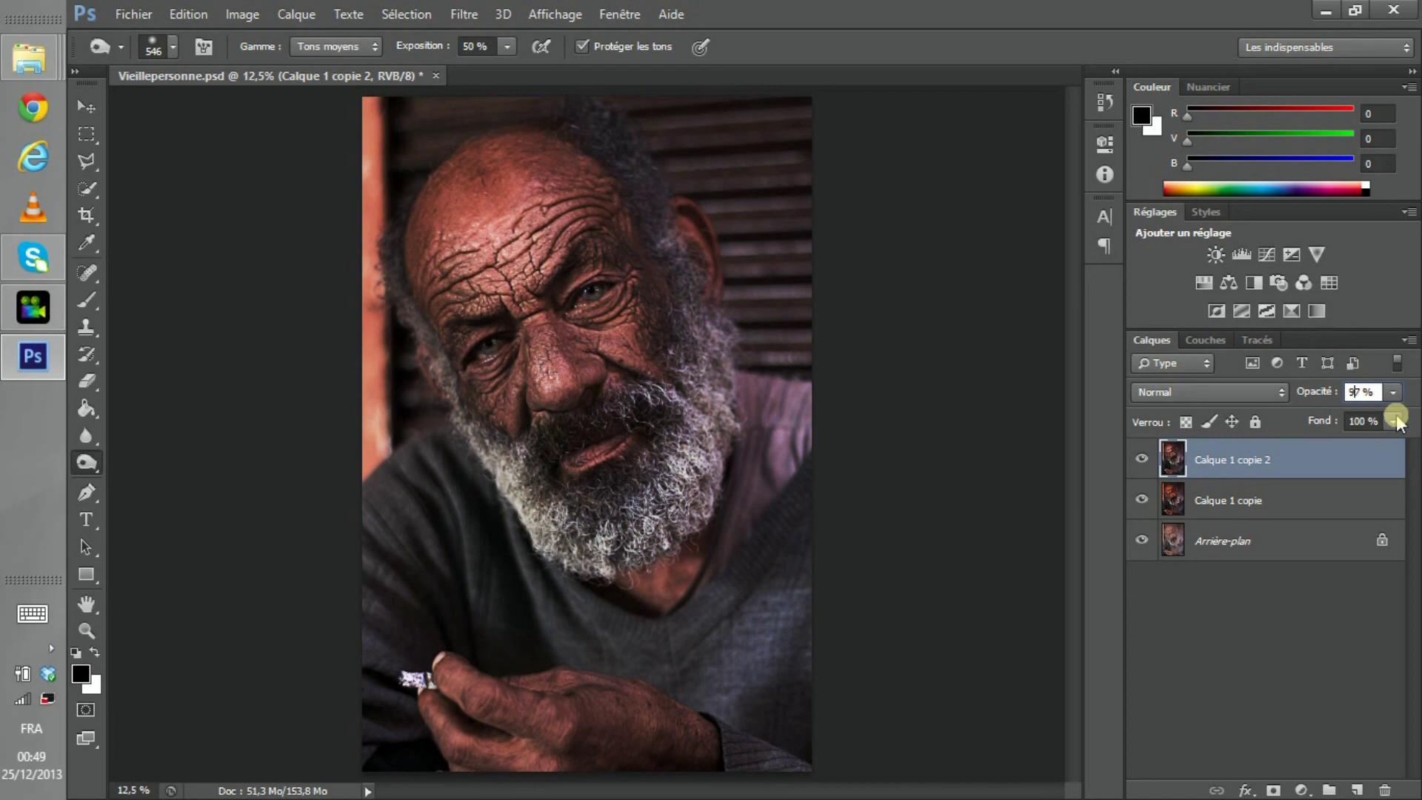
pyautogui.press('Delete')
pyautogui.write('0')
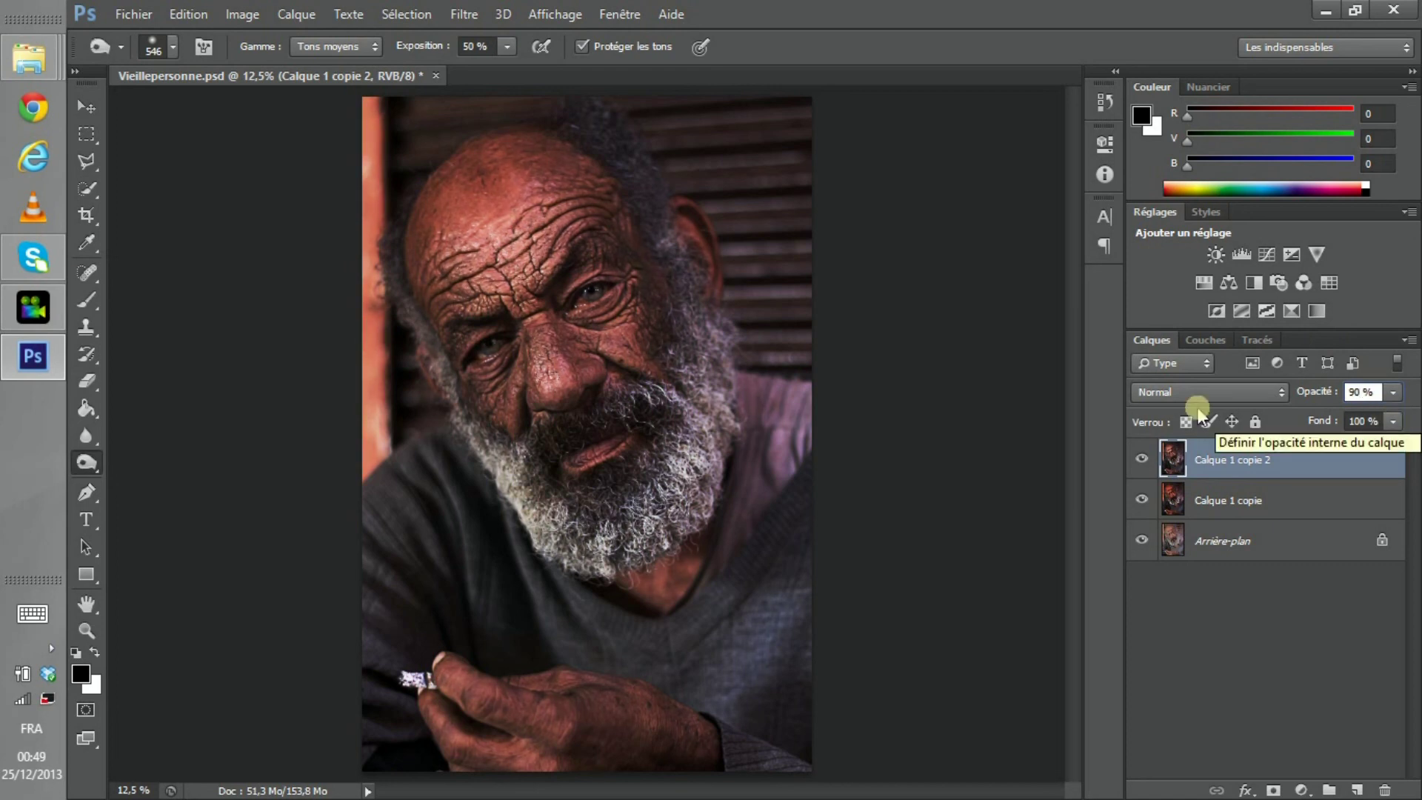
# Darken the Rouge channel with a Courbes point at input 60 and output 44, and restore the full RVB view.
pyautogui.click(1214, 342)
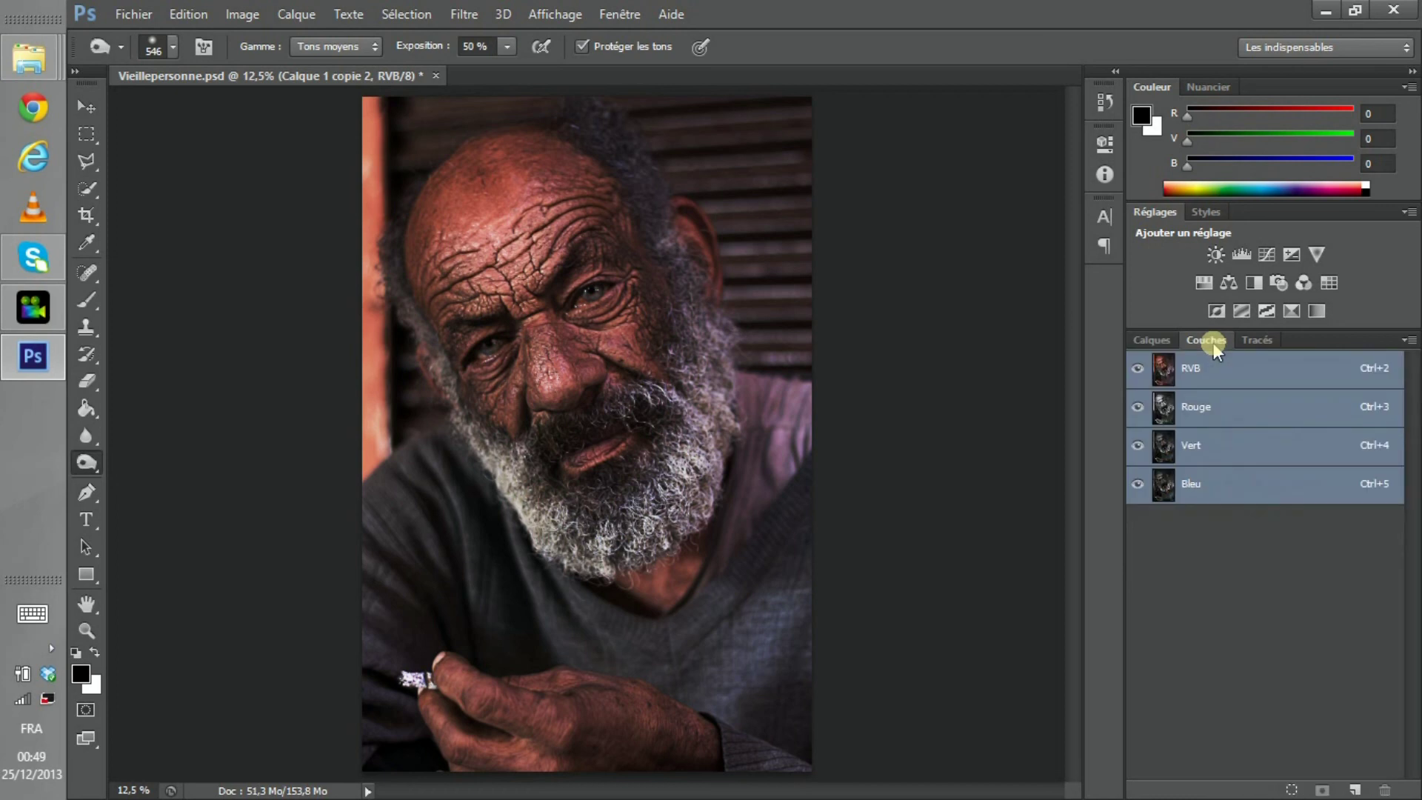
pyautogui.click(1209, 419)
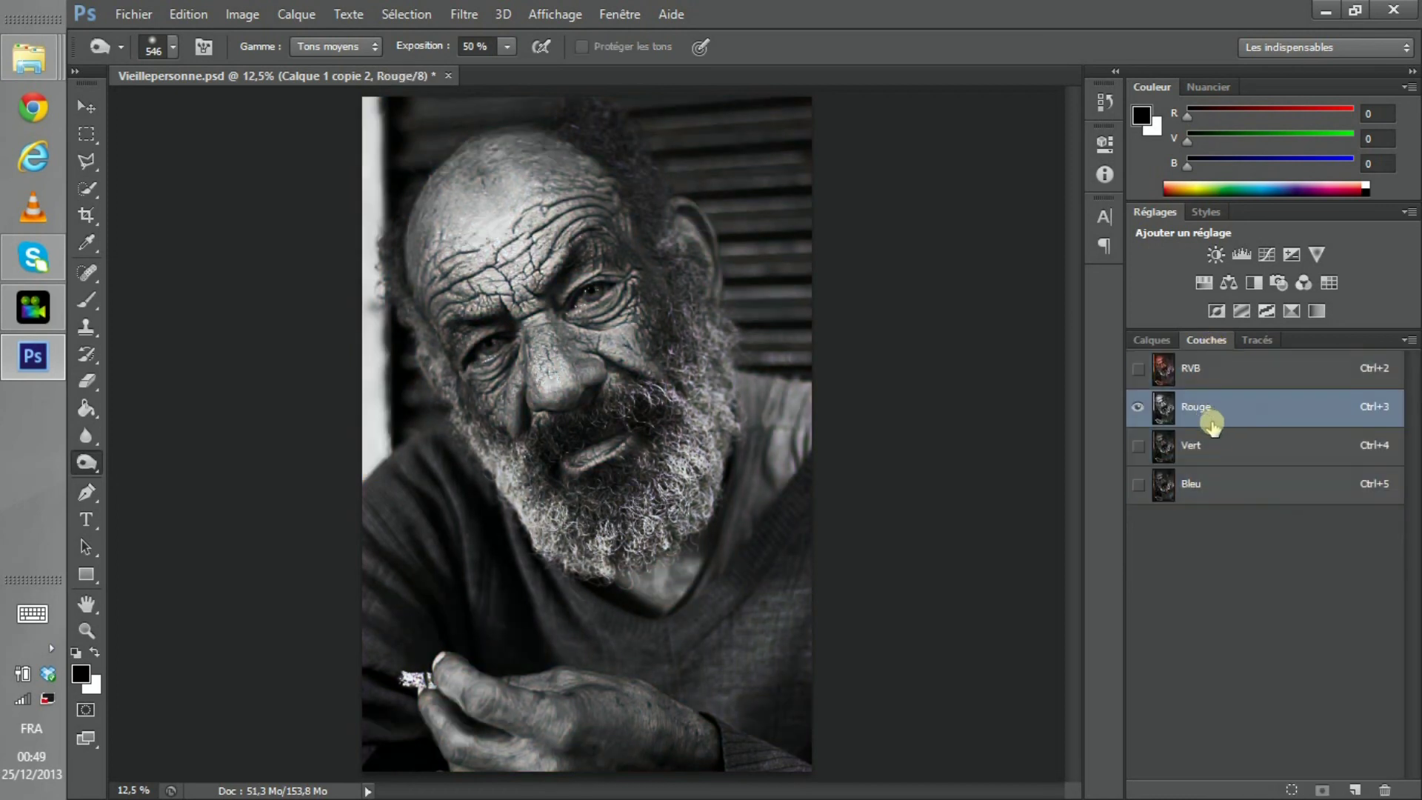
pyautogui.hotkey('ctrl', 'm')
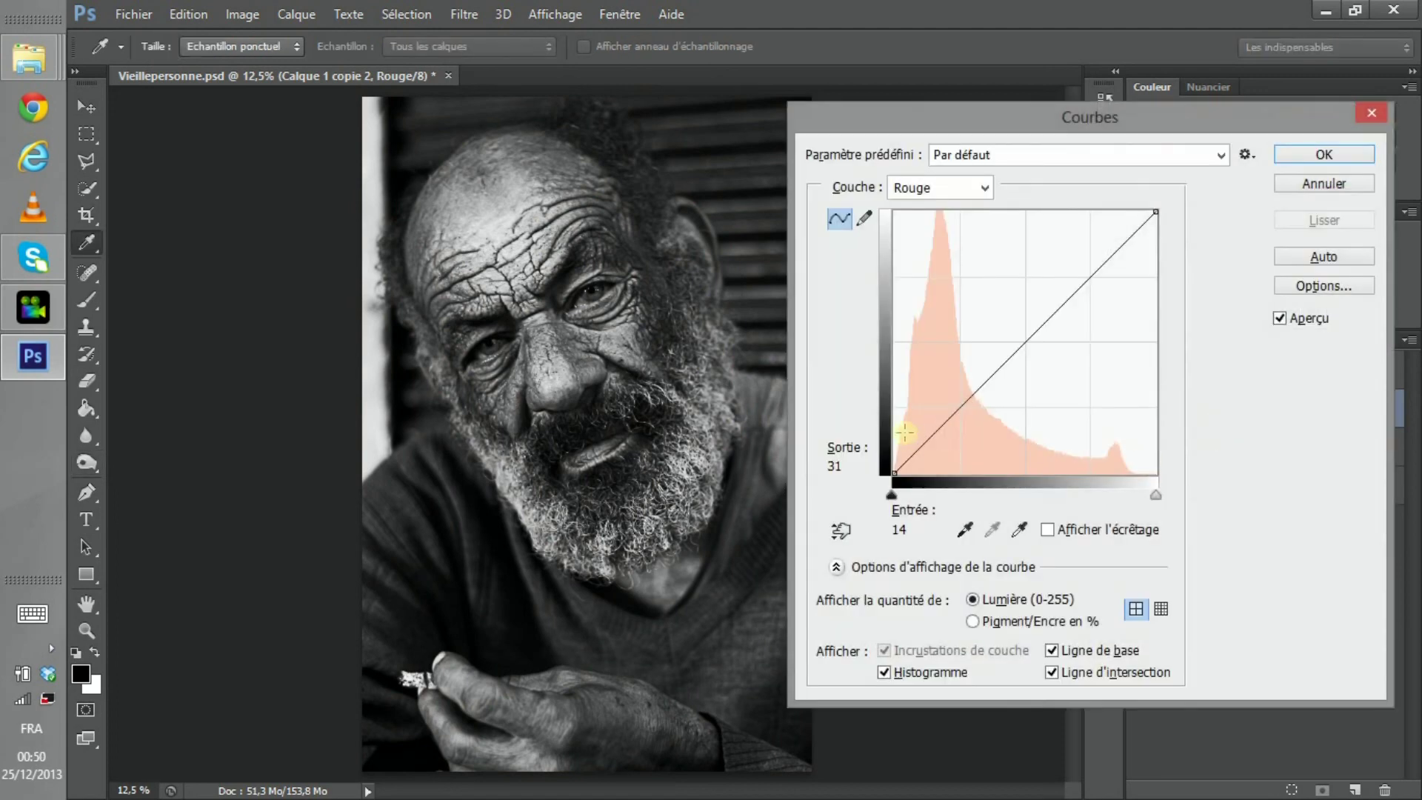
pyautogui.click(955, 414)
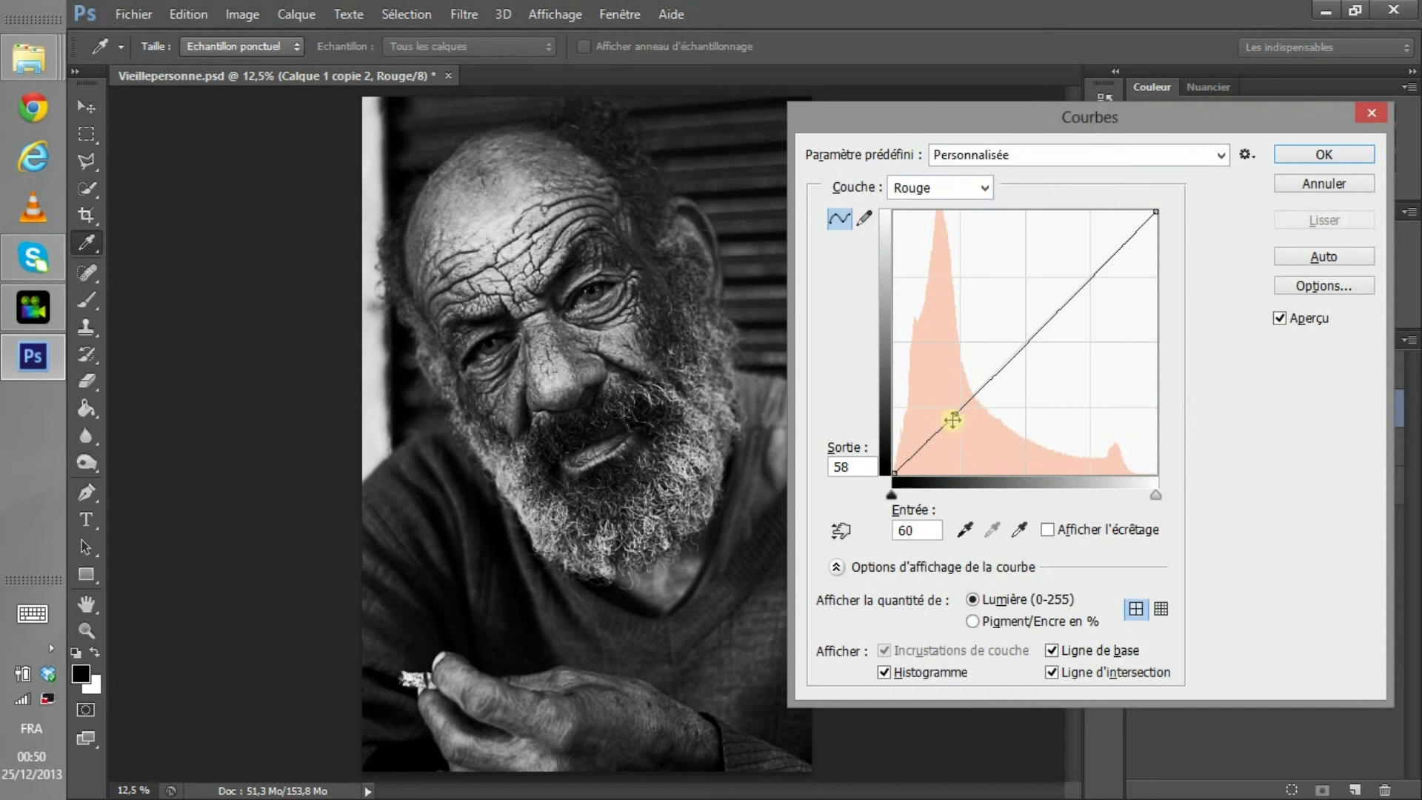
pyautogui.moveTo(956, 413); pyautogui.dragTo(956, 428)
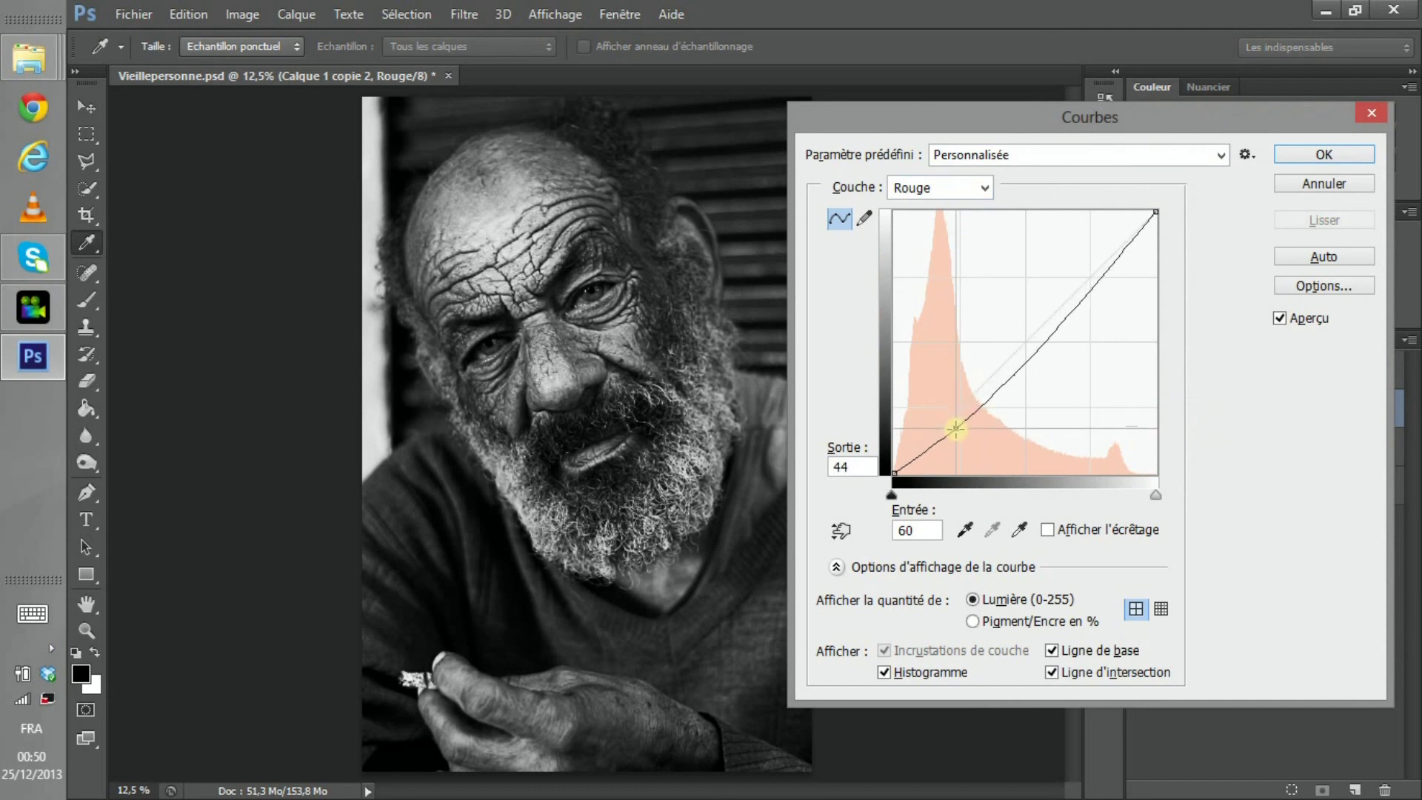
pyautogui.click(1307, 152)
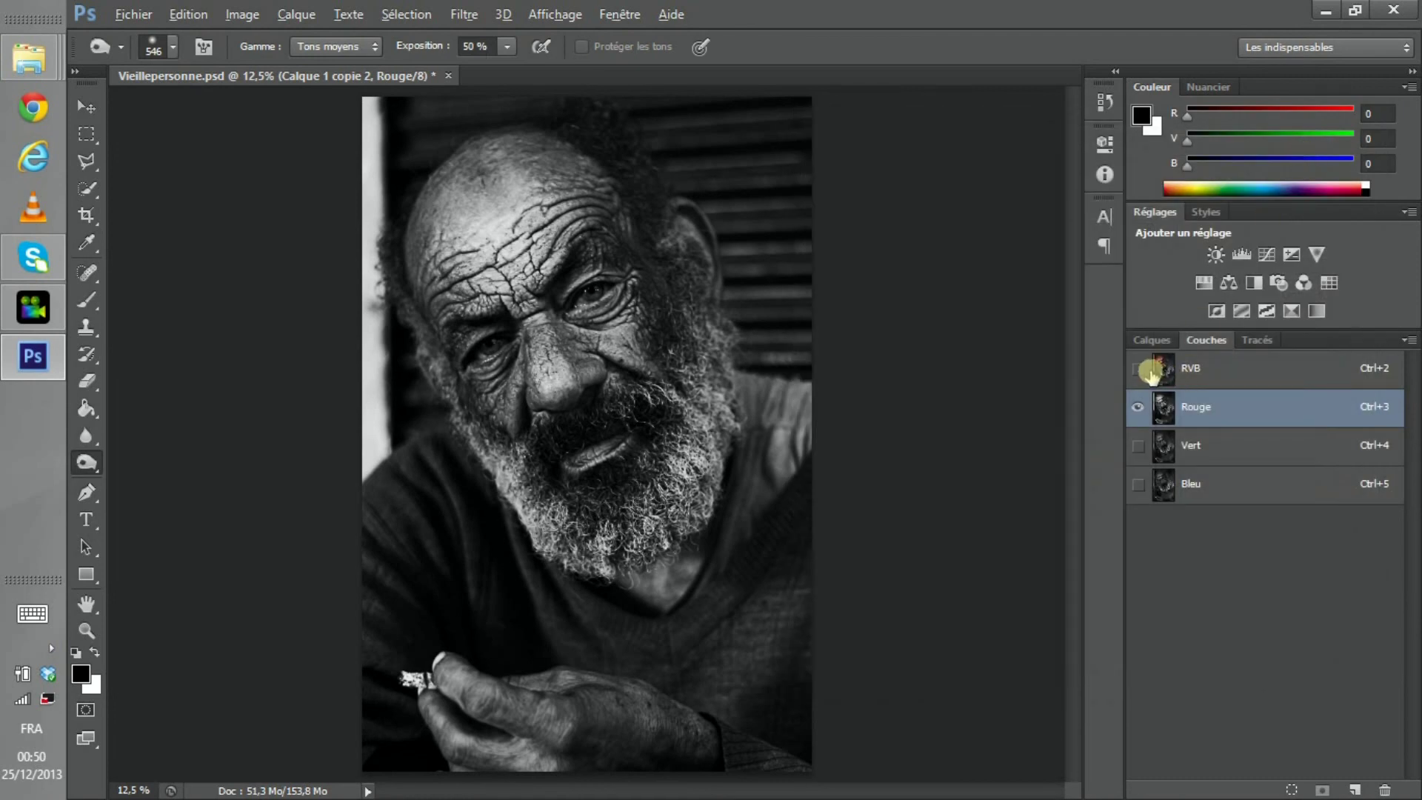
pyautogui.click(1149, 370)
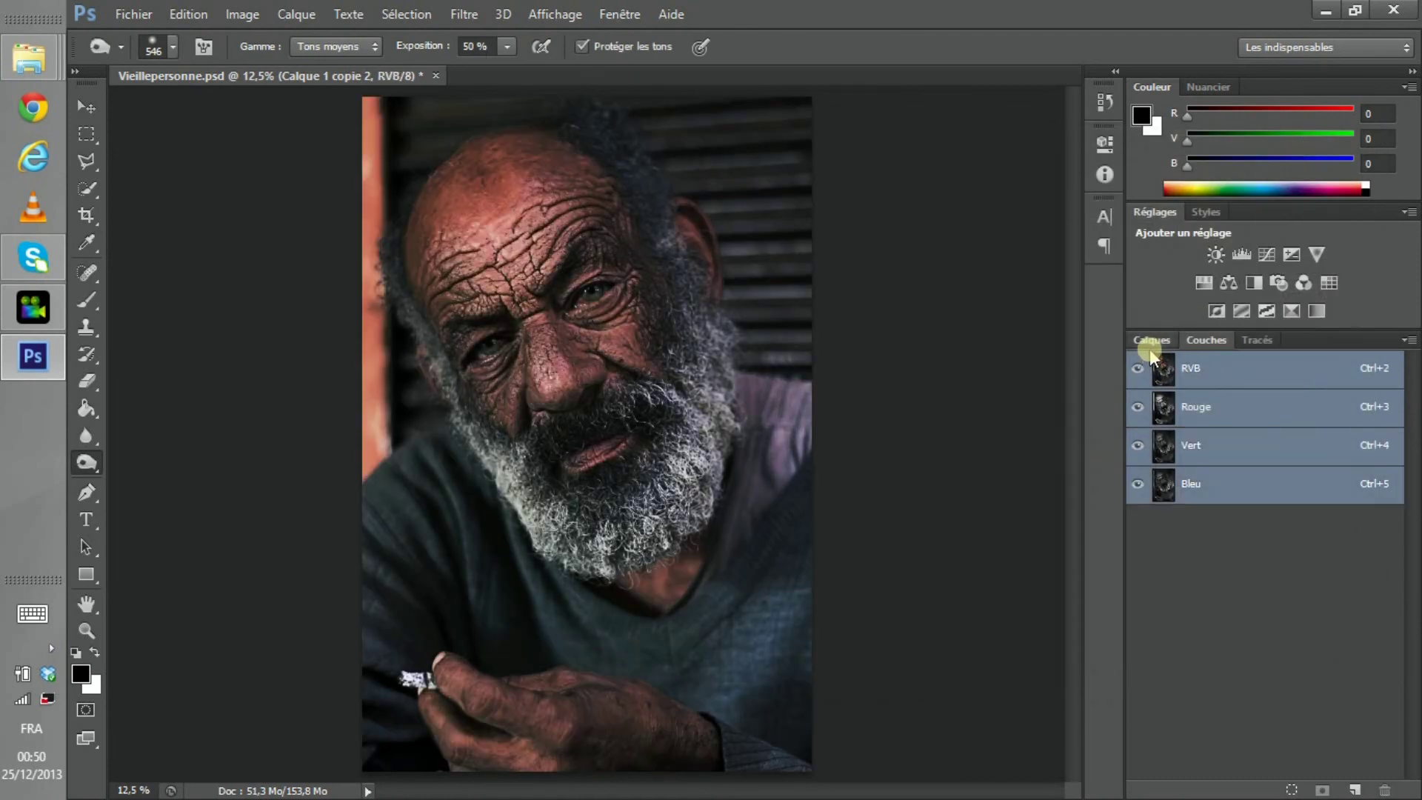
# Compare the edited portrait with the layer below and with the original Arrière-plan by toggling layer visibility.
pyautogui.click(1150, 345)
pyautogui.click(1142, 460)
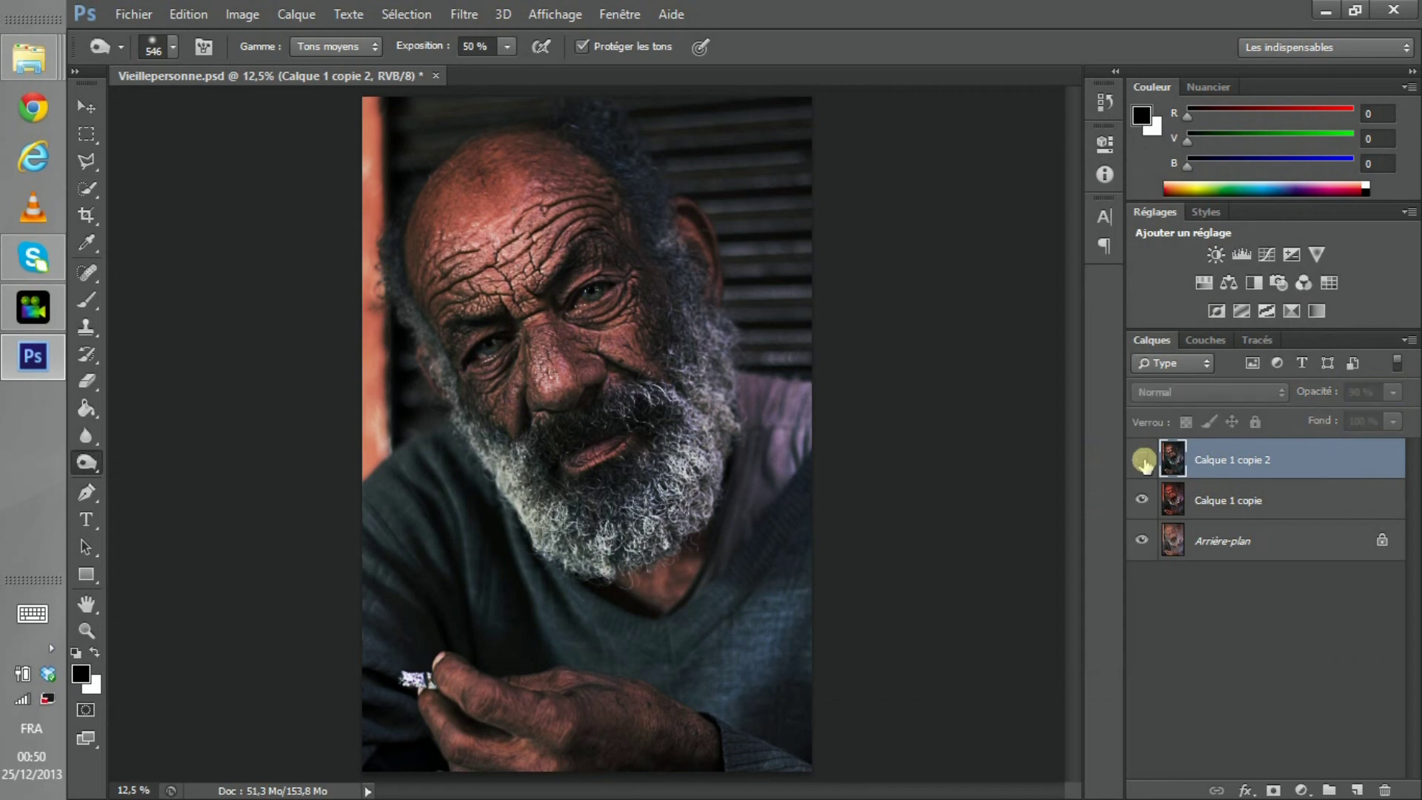
pyautogui.click(1143, 460)
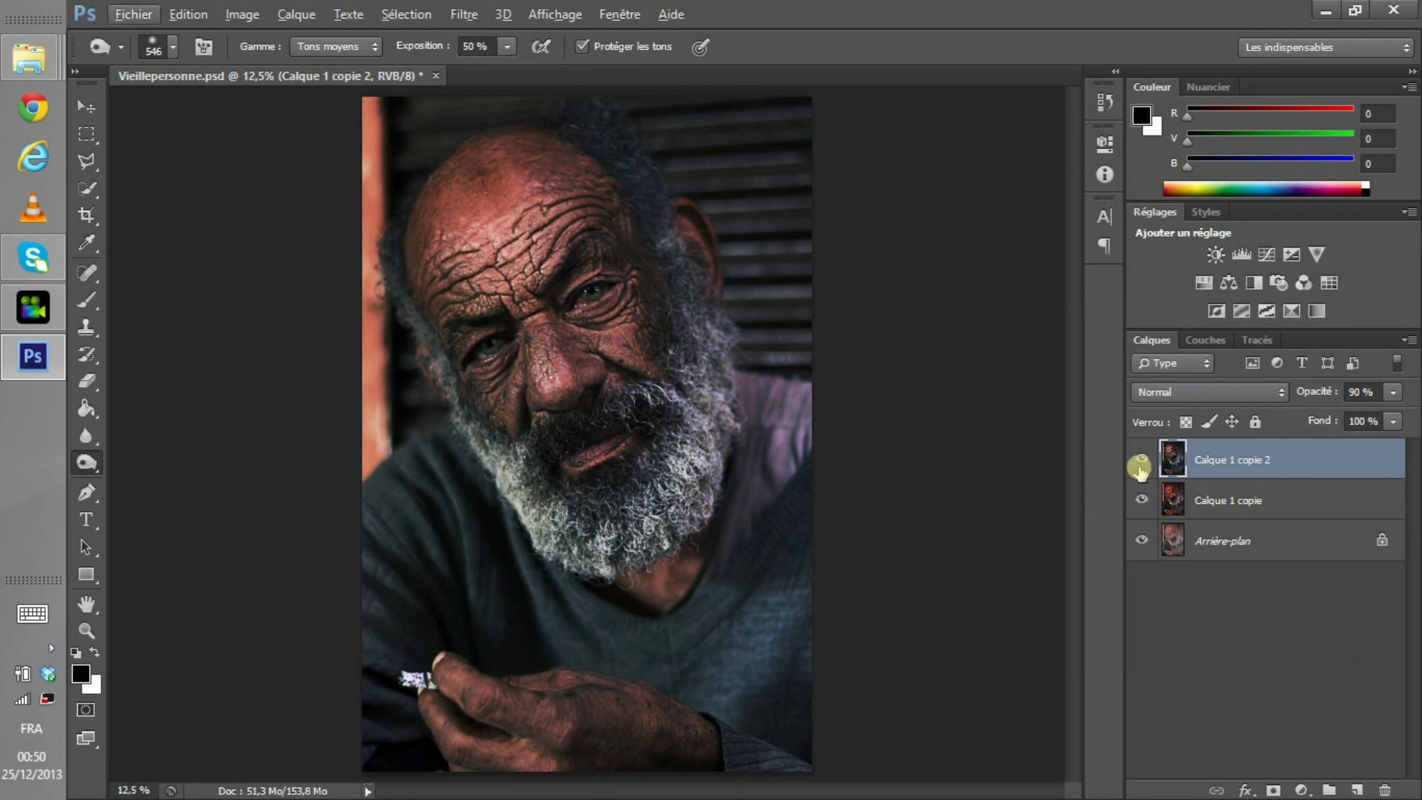
pyautogui.keyDown('alt'); pyautogui.click(1142, 541); pyautogui.keyUp('alt')
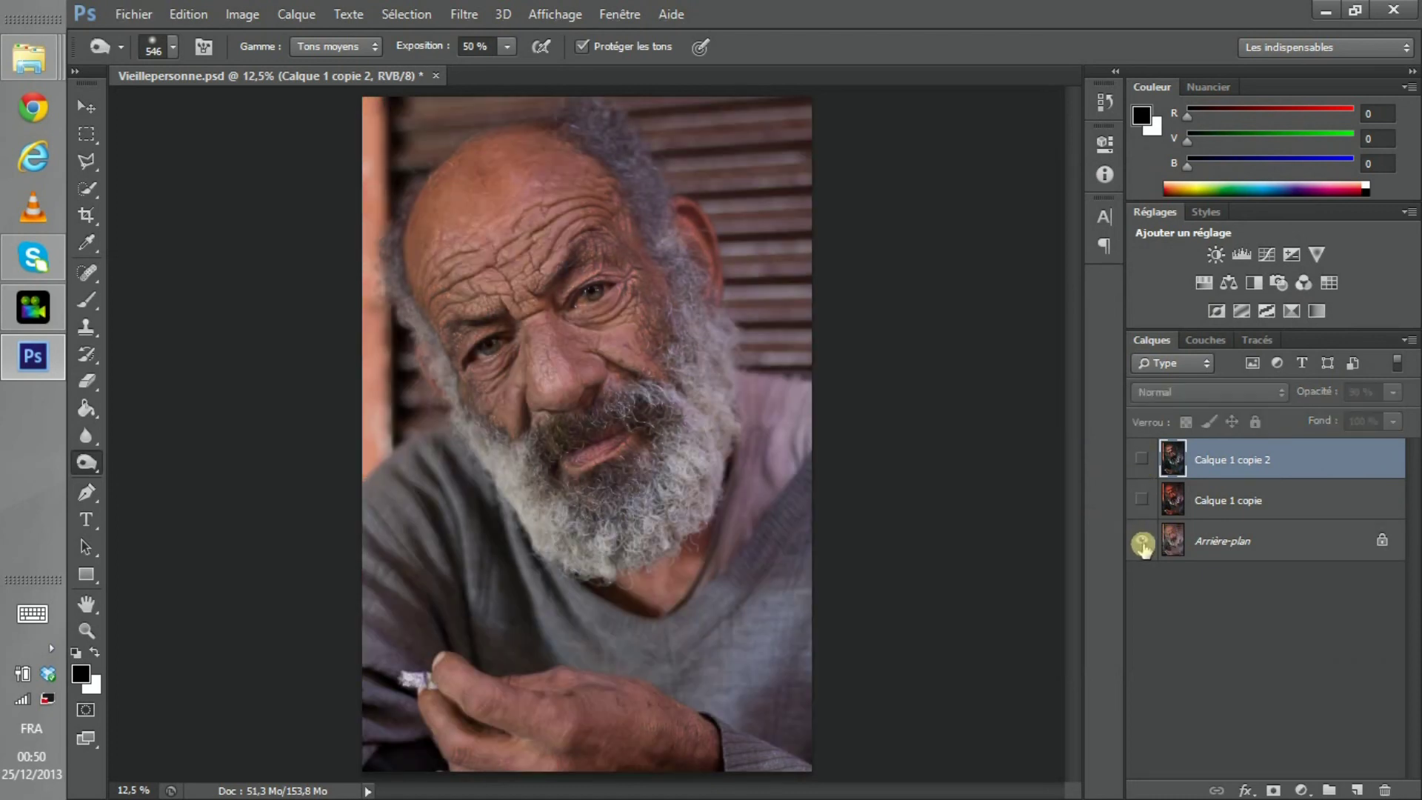
pyautogui.keyDown('alt'); pyautogui.click(1141, 541); pyautogui.keyUp('alt')
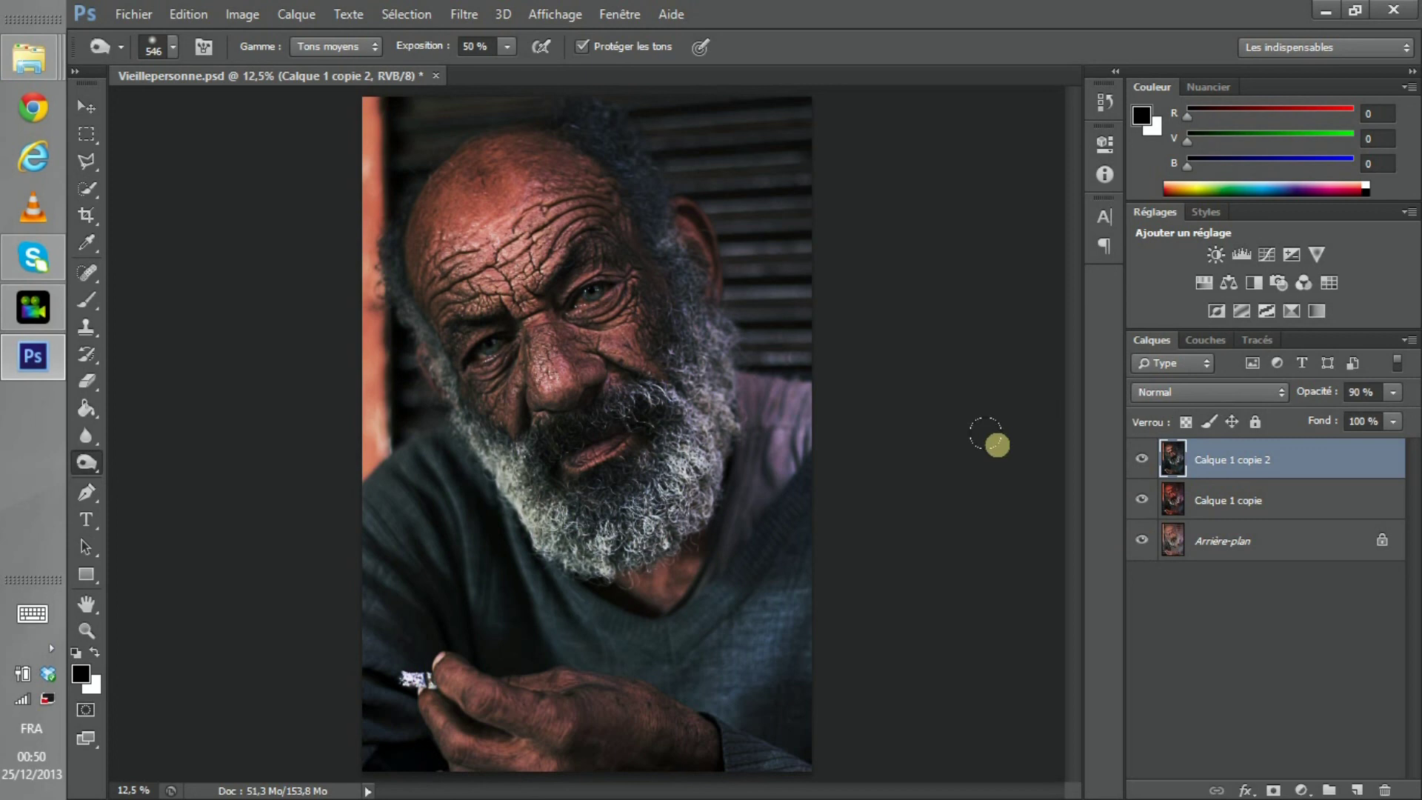